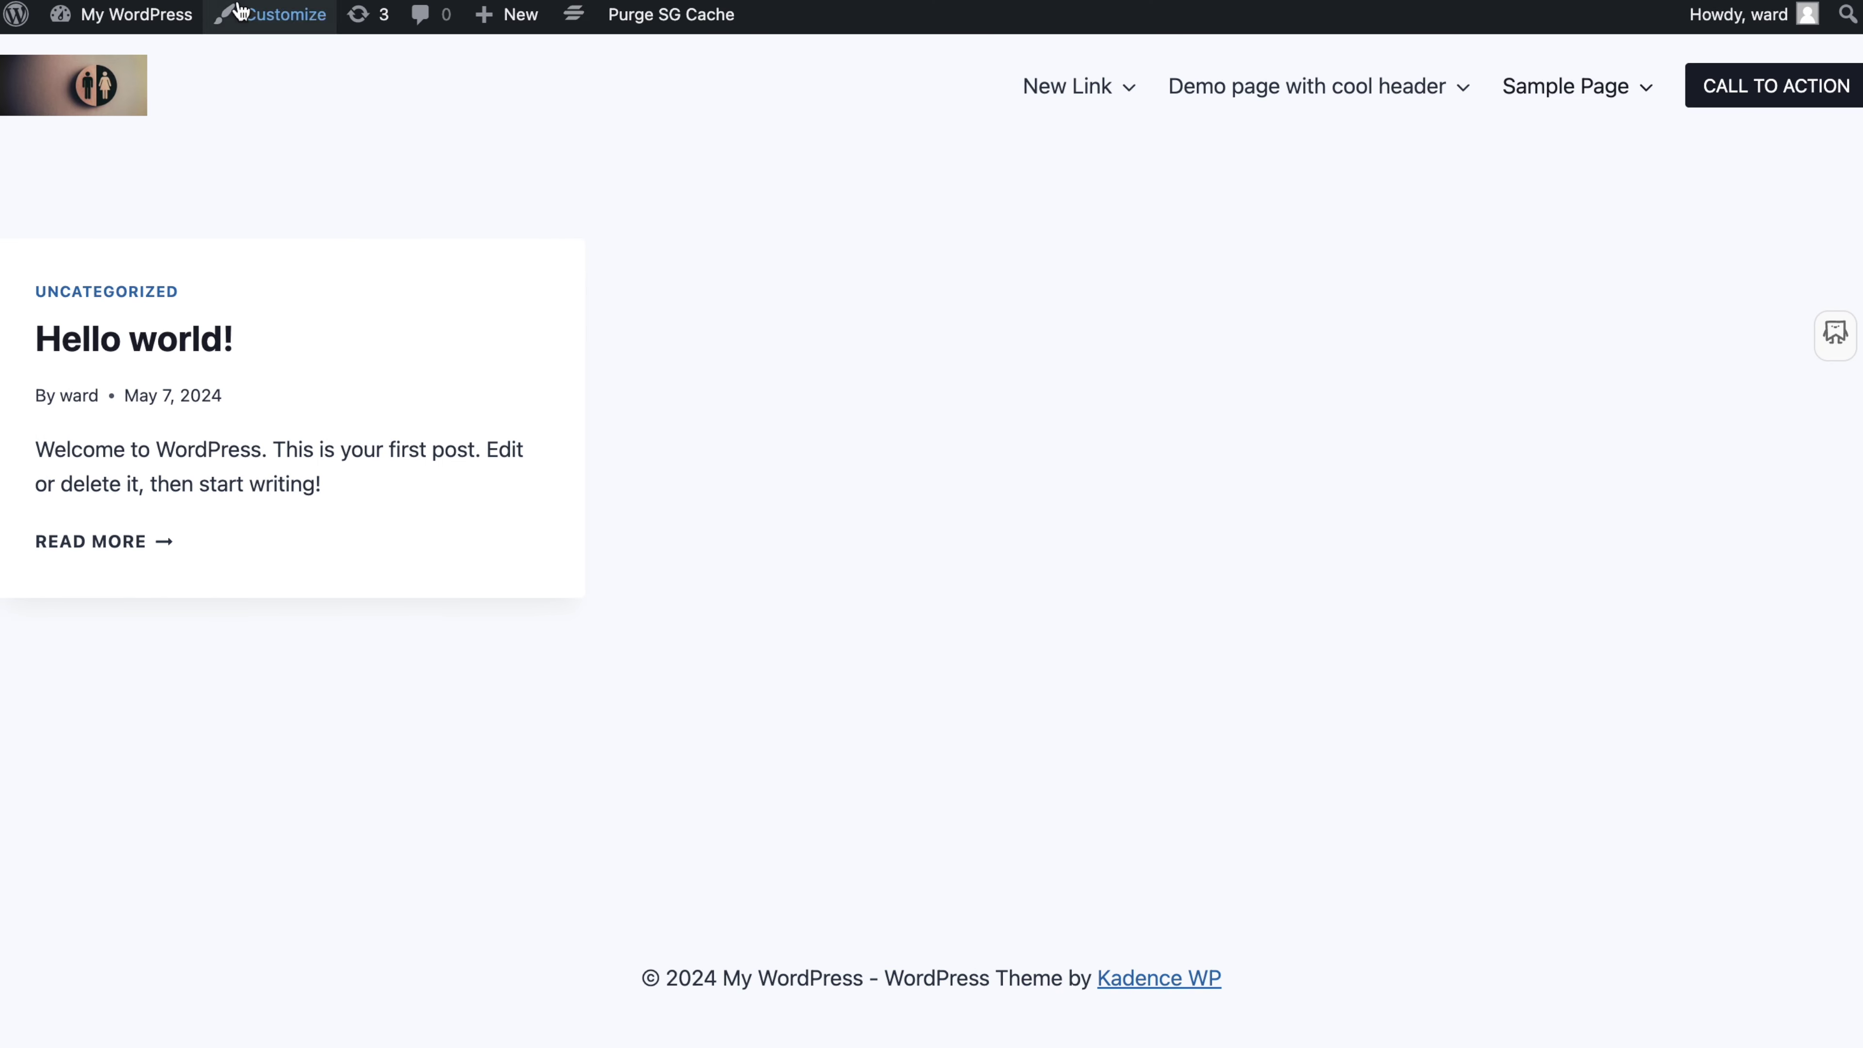
Open the WordPress admin dashboard of the site.
{"action": "mouse_move", "coordinate": [129, 23]}
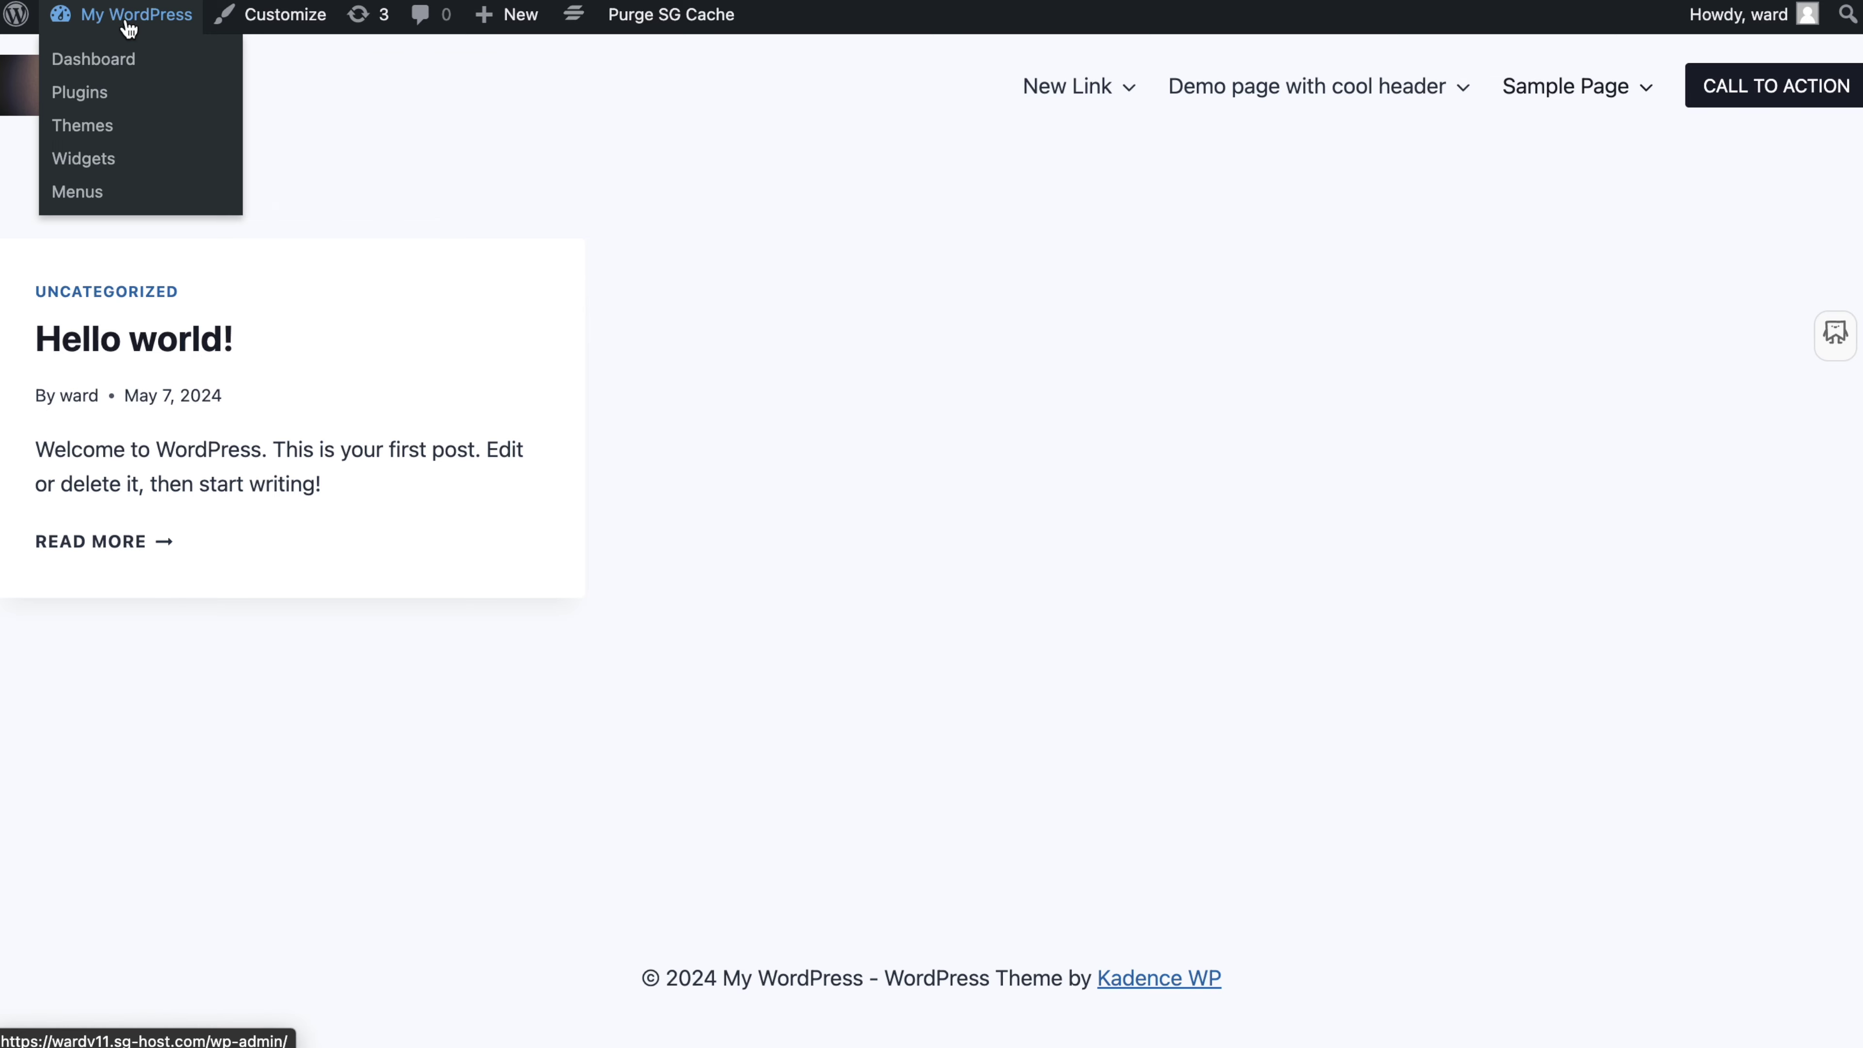
{"action": "left_click", "coordinate": [129, 24]}
{"action": "scroll", "coordinate": [575, 727], "scroll_direction": "down", "scroll_amount": 1}
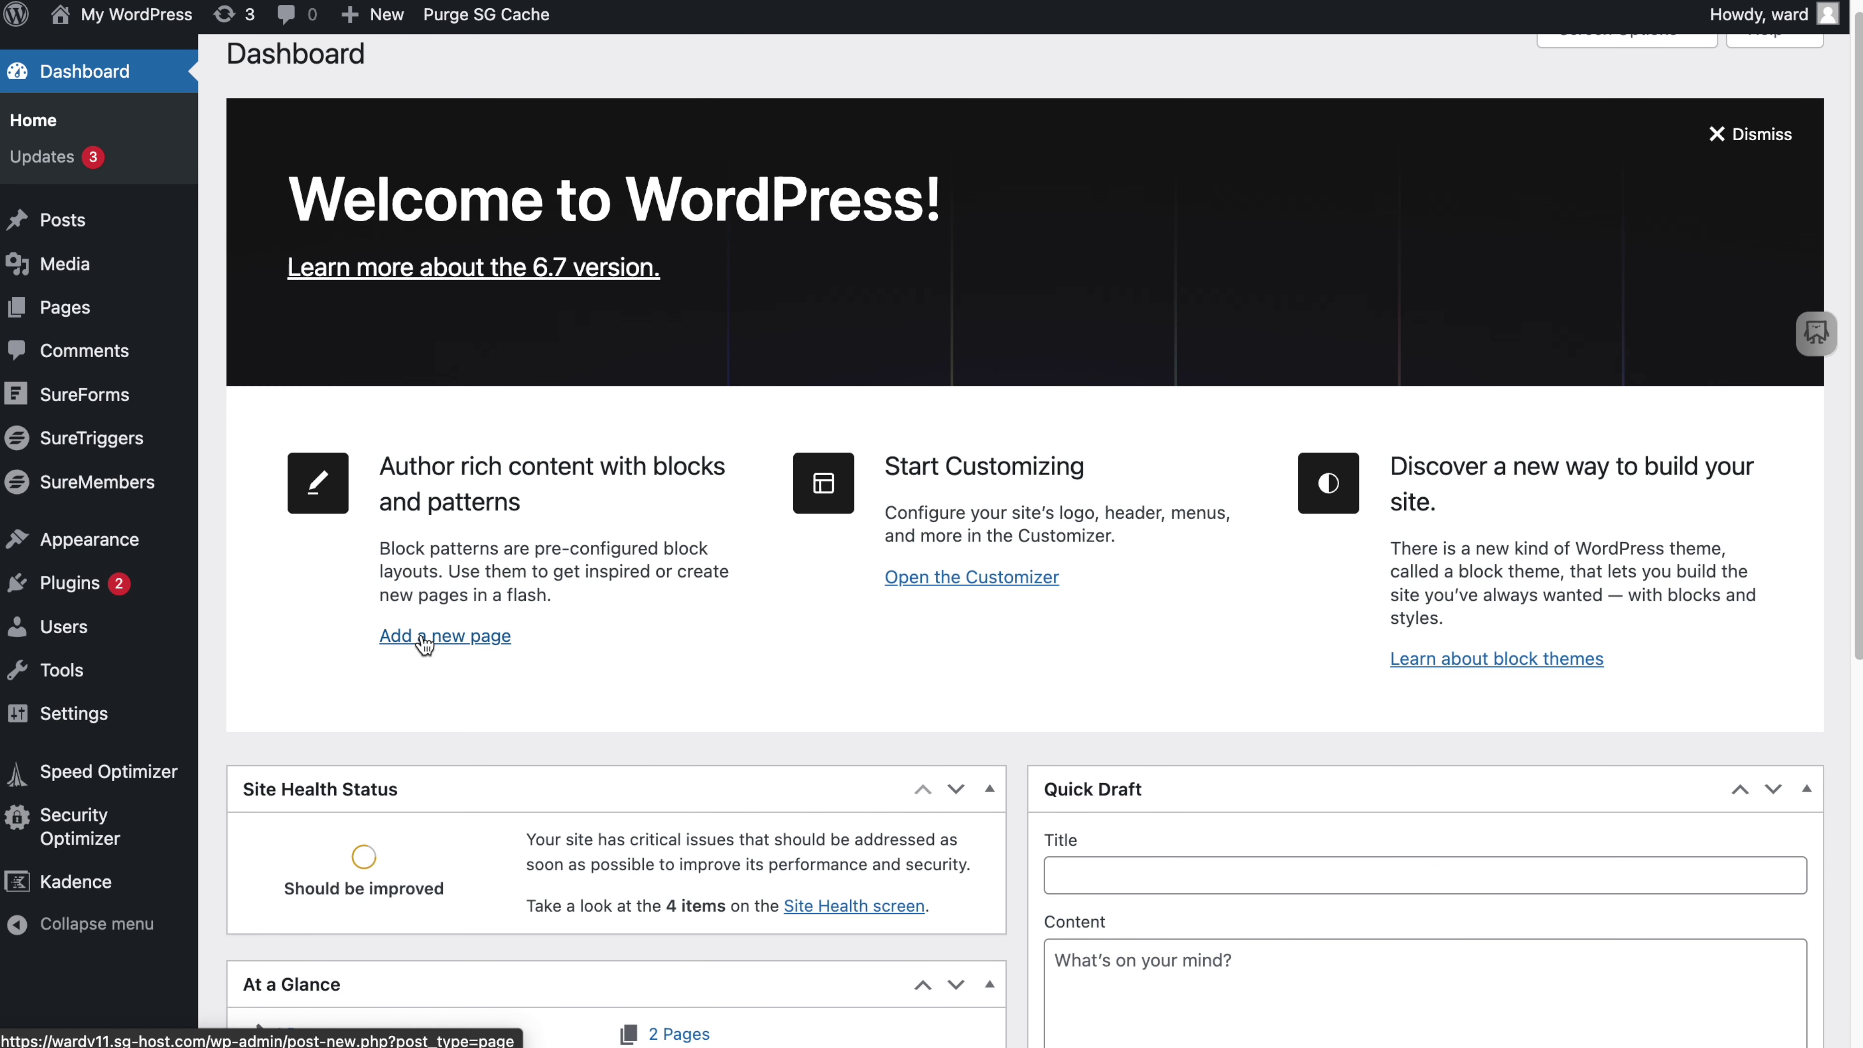
Open the Kadence theme settings and locate the Maintenance Mode addon among the Pro Addons.
{"action": "mouse_move", "coordinate": [71, 886]}
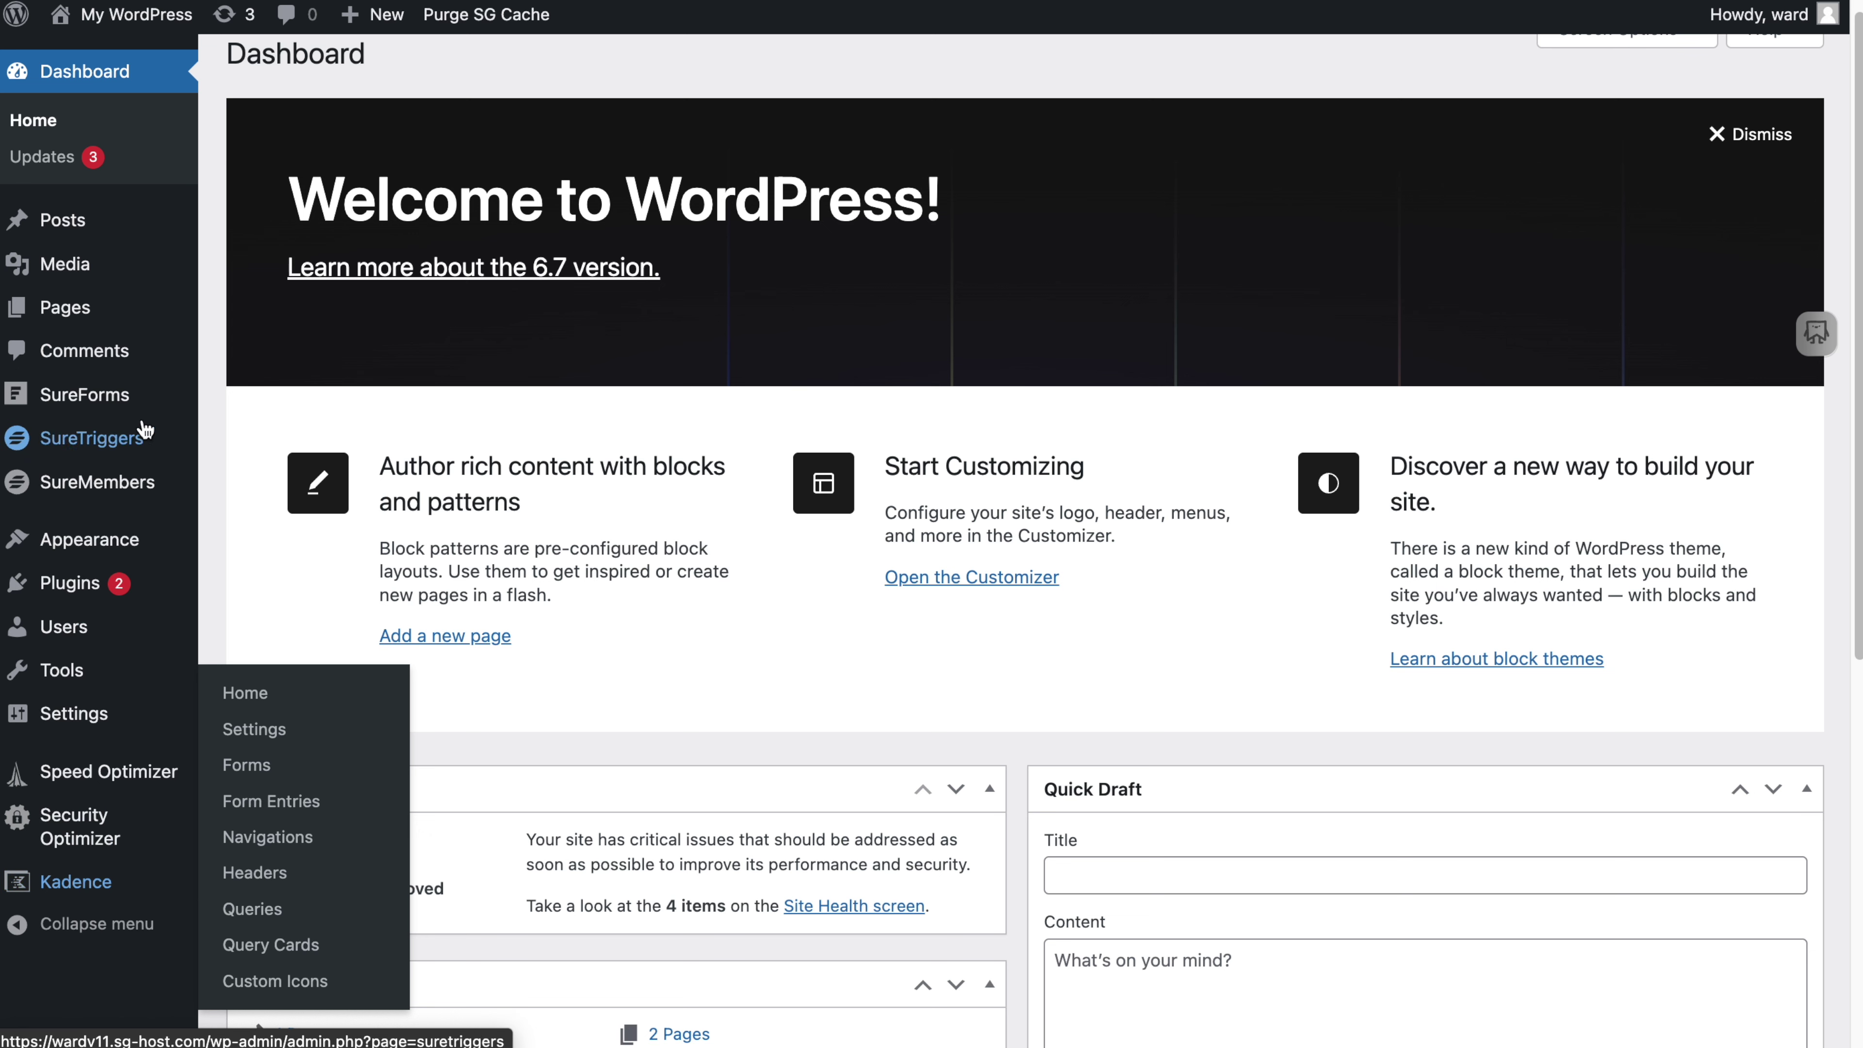
{"action": "mouse_move", "coordinate": [110, 549]}
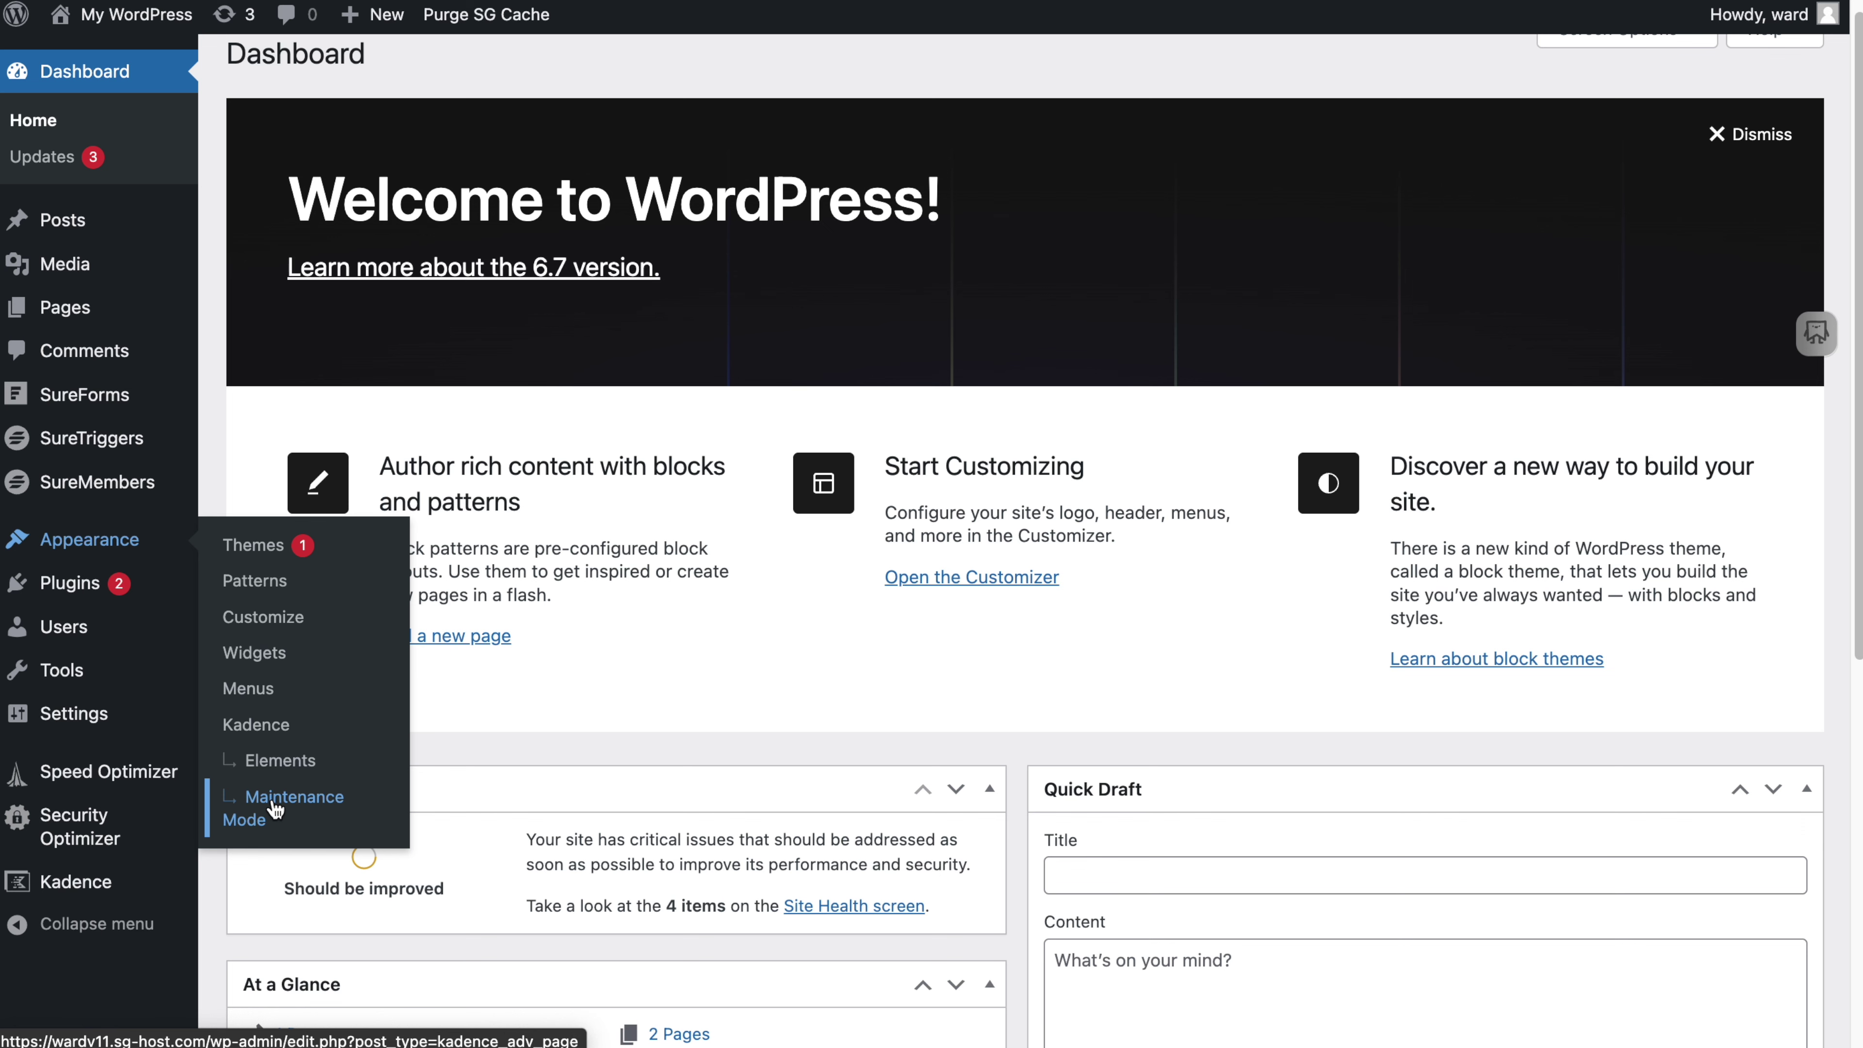
{"action": "left_click", "coordinate": [255, 726]}
{"action": "scroll", "coordinate": [1105, 705], "scroll_direction": "down", "scroll_amount": 4}
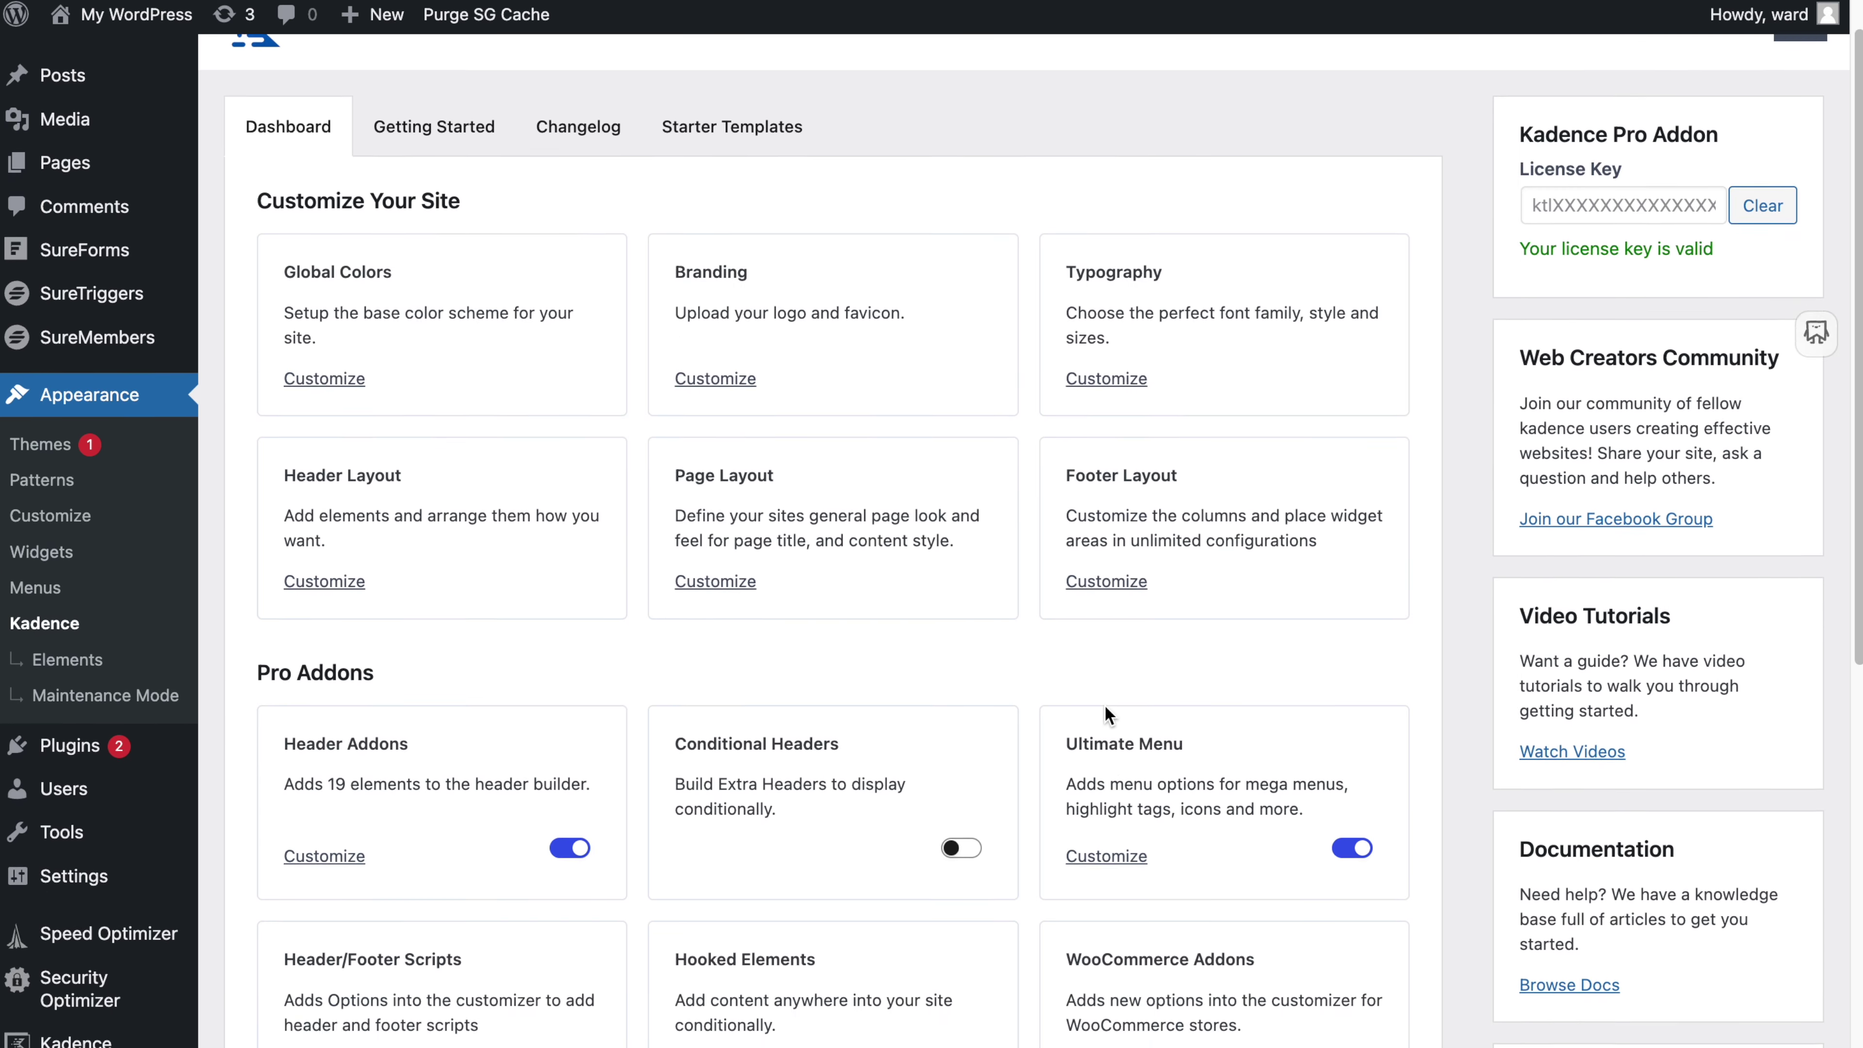
{"action": "scroll", "coordinate": [1105, 704], "scroll_direction": "down", "scroll_amount": 6}
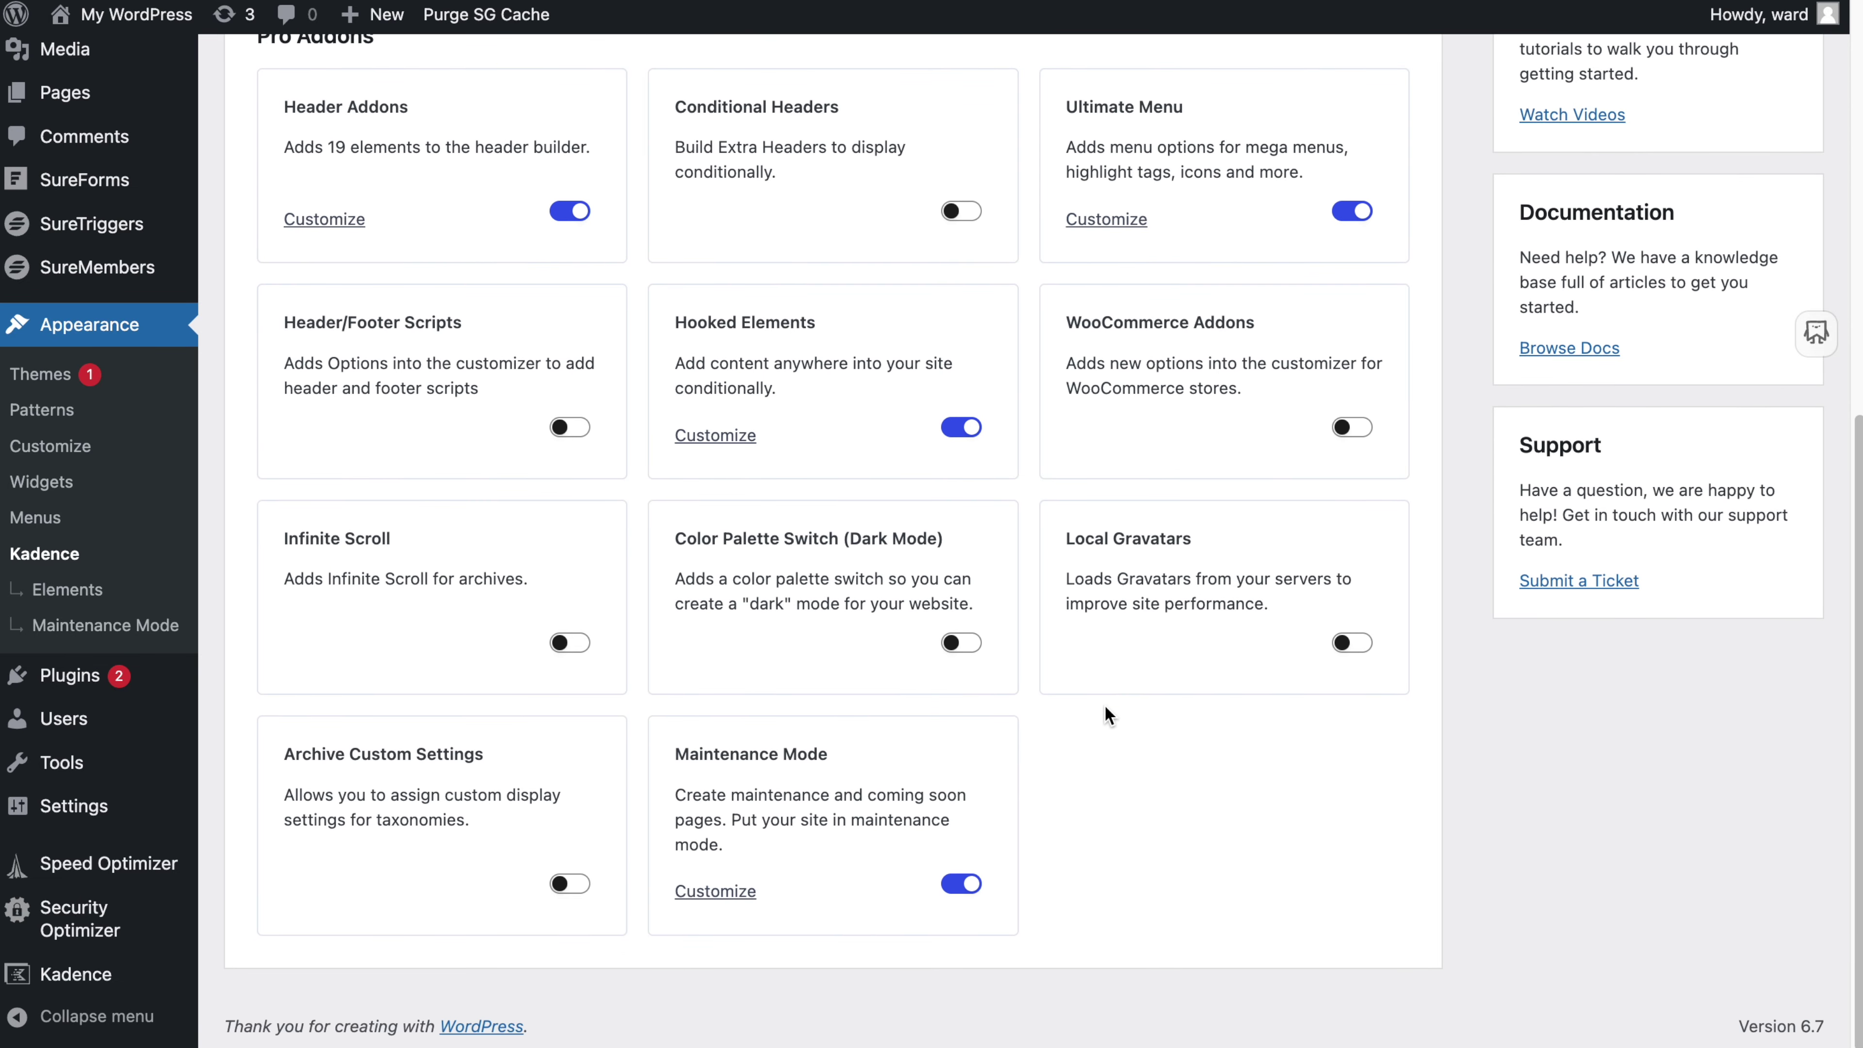
{"action": "triple_click", "coordinate": [877, 761]}
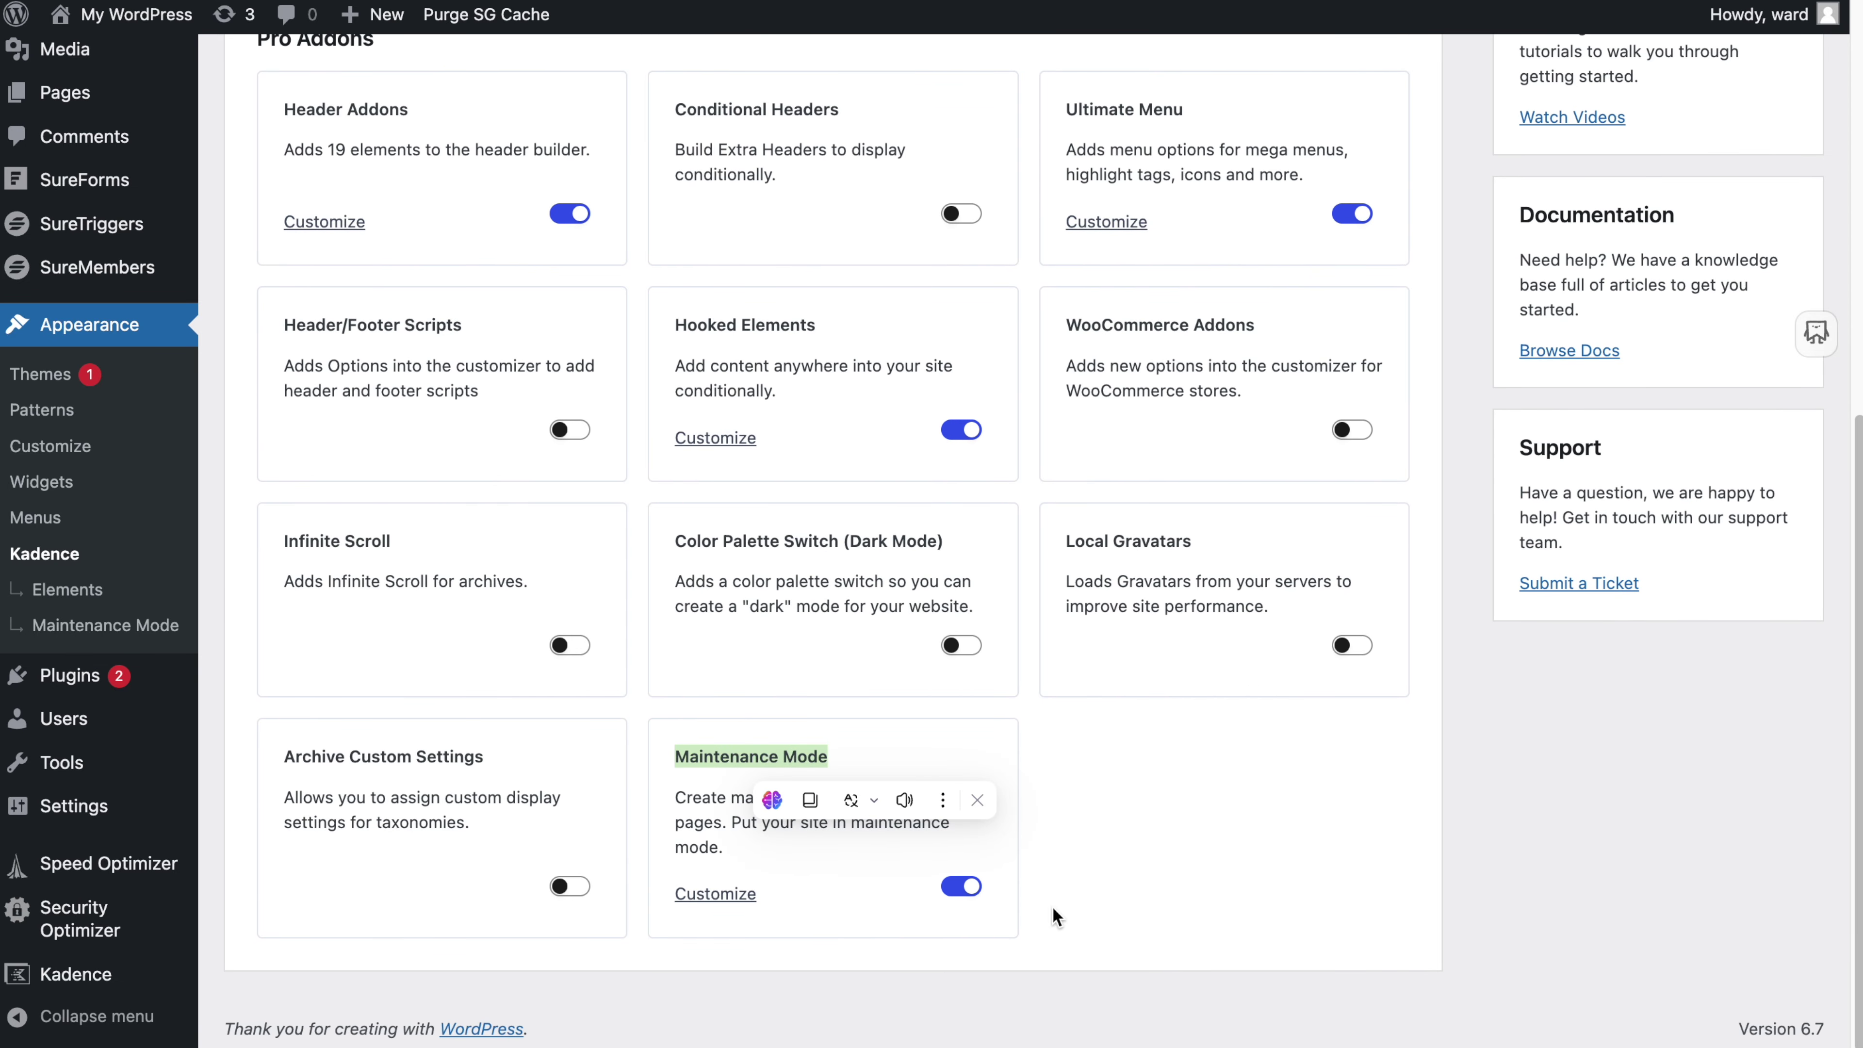
{"action": "left_click", "coordinate": [983, 909]}
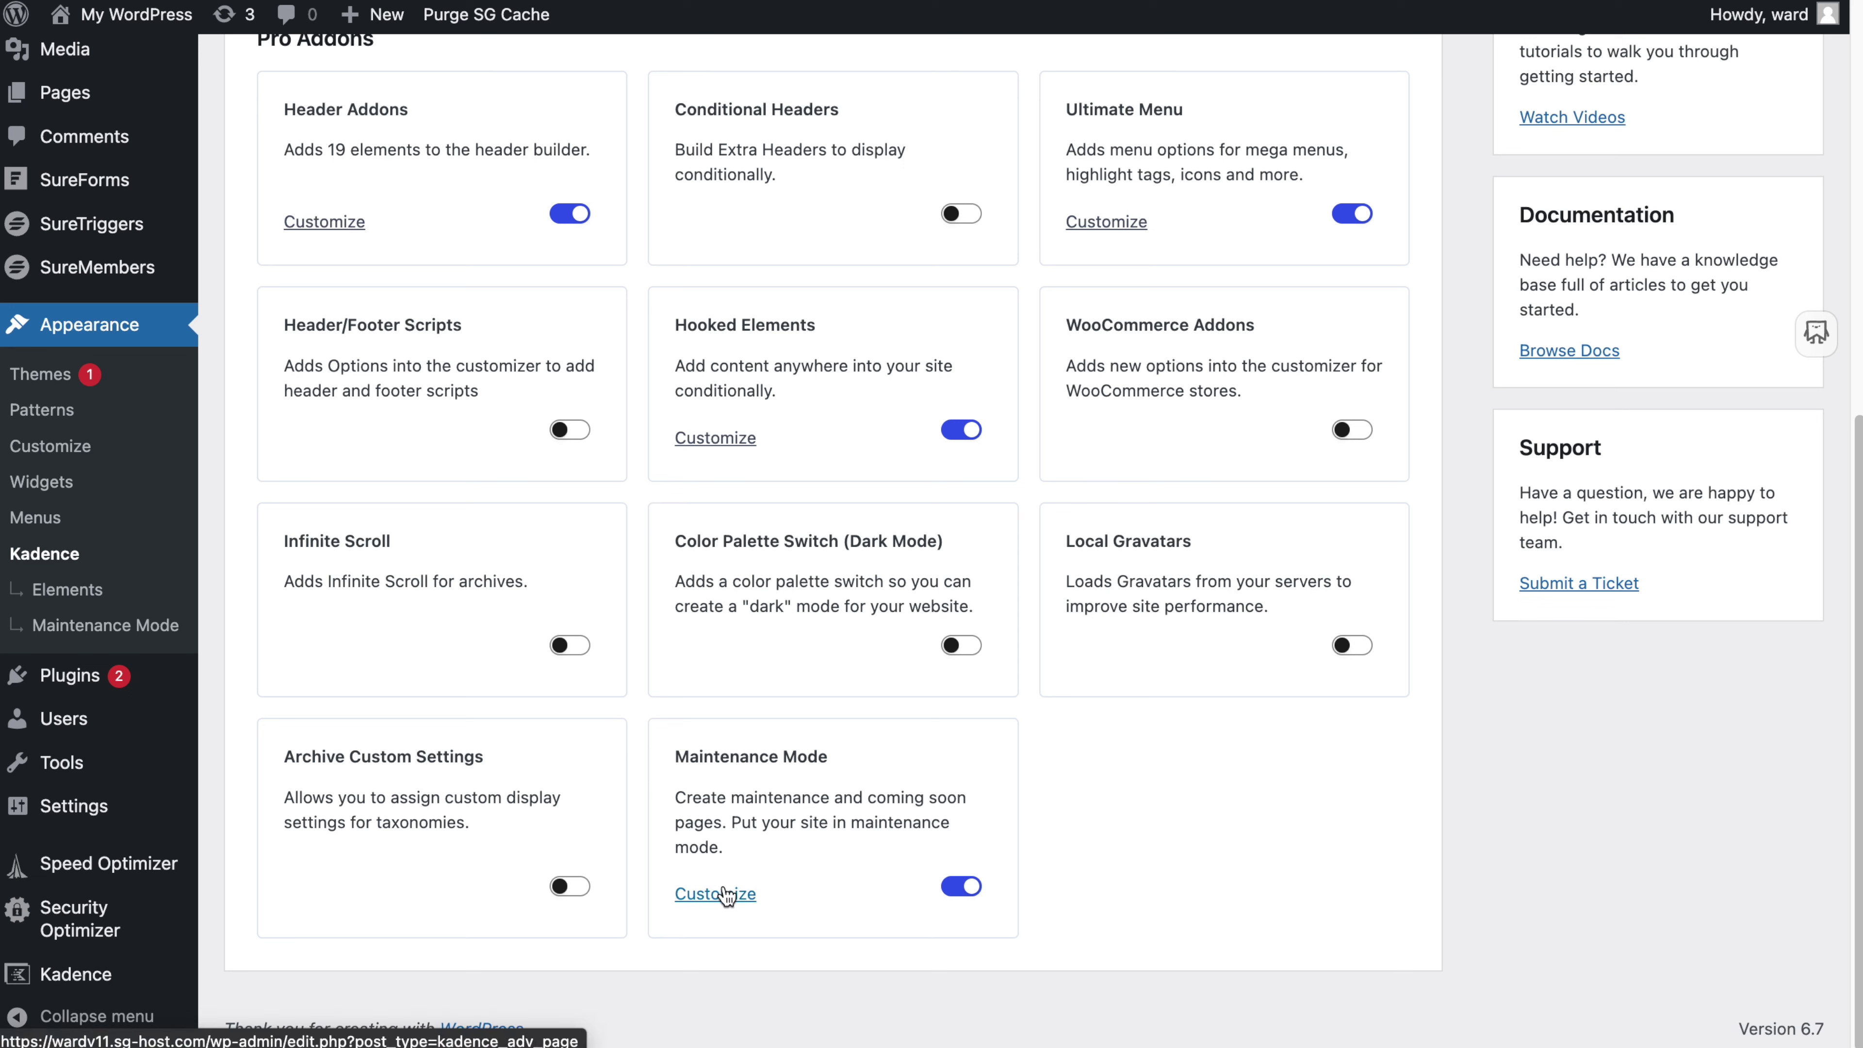
Open the list of Maintenance Mode pages and switch both the Under Maintenance and Coming Soon pages to draft.
{"action": "left_click", "coordinate": [131, 633]}
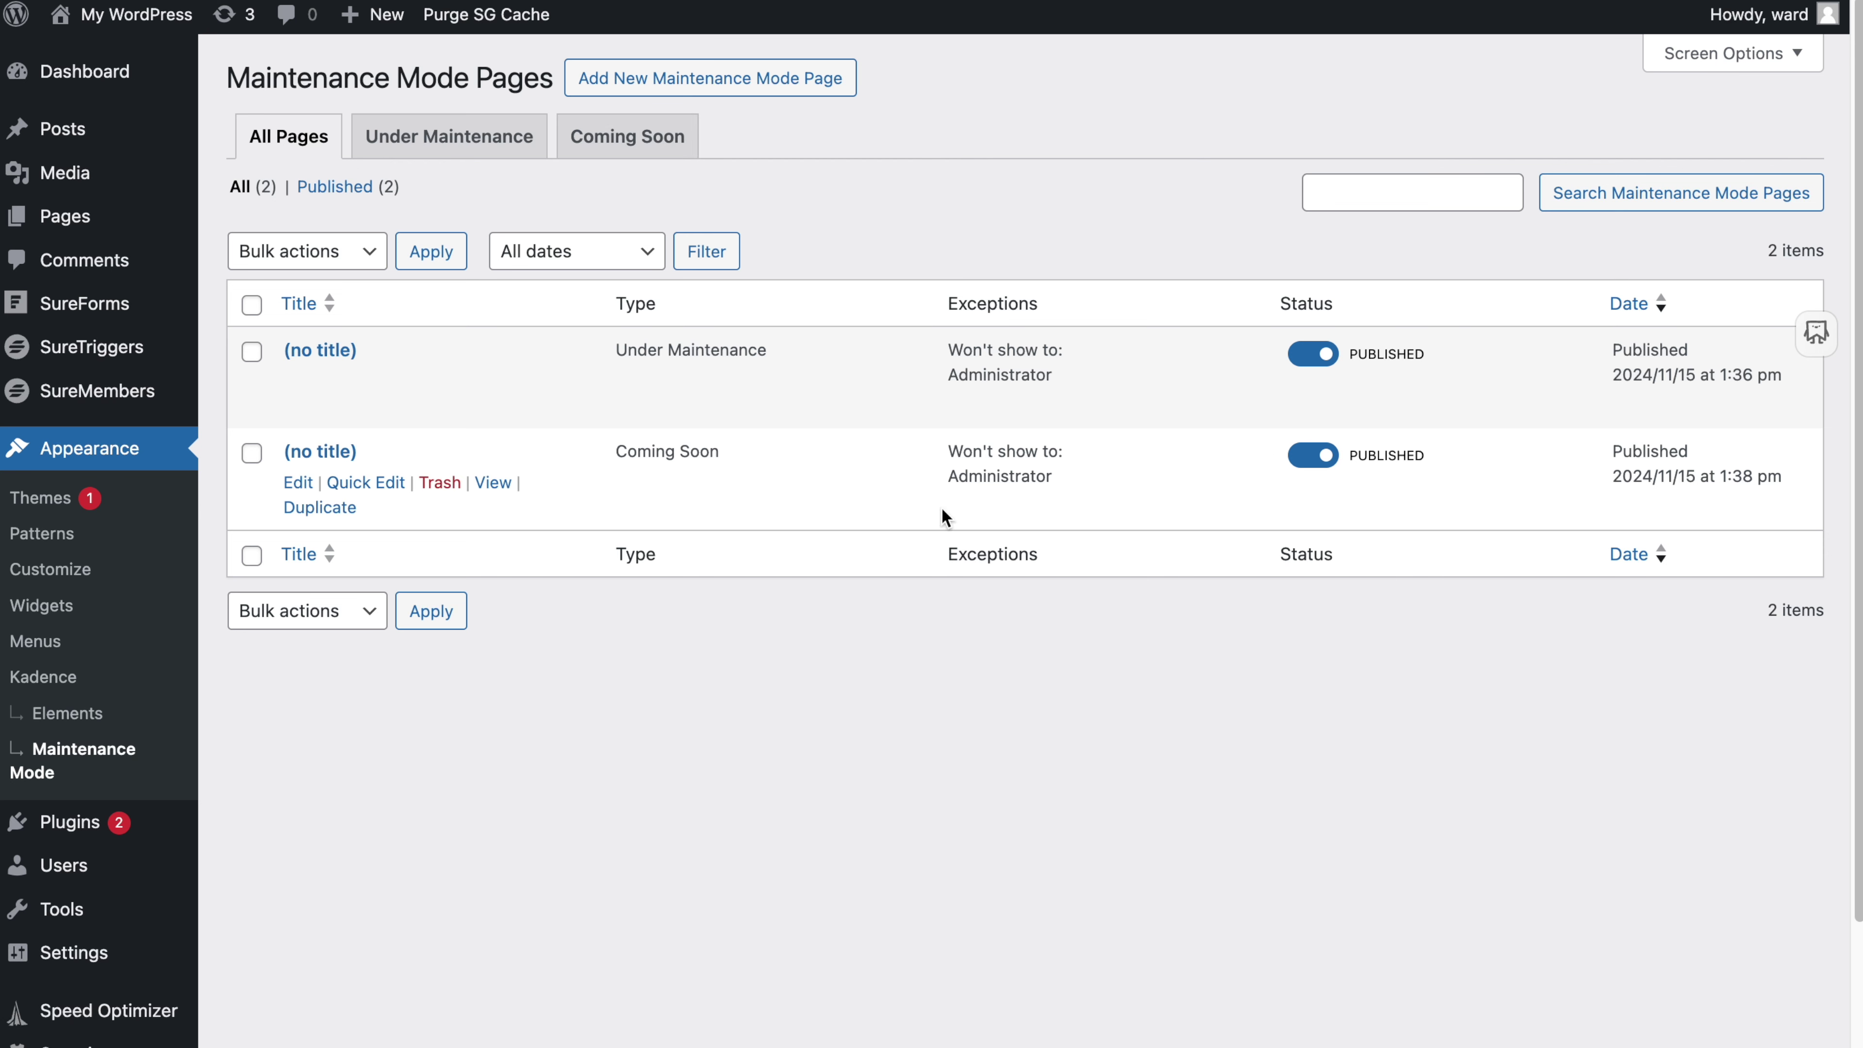
{"action": "left_click", "coordinate": [1289, 367]}
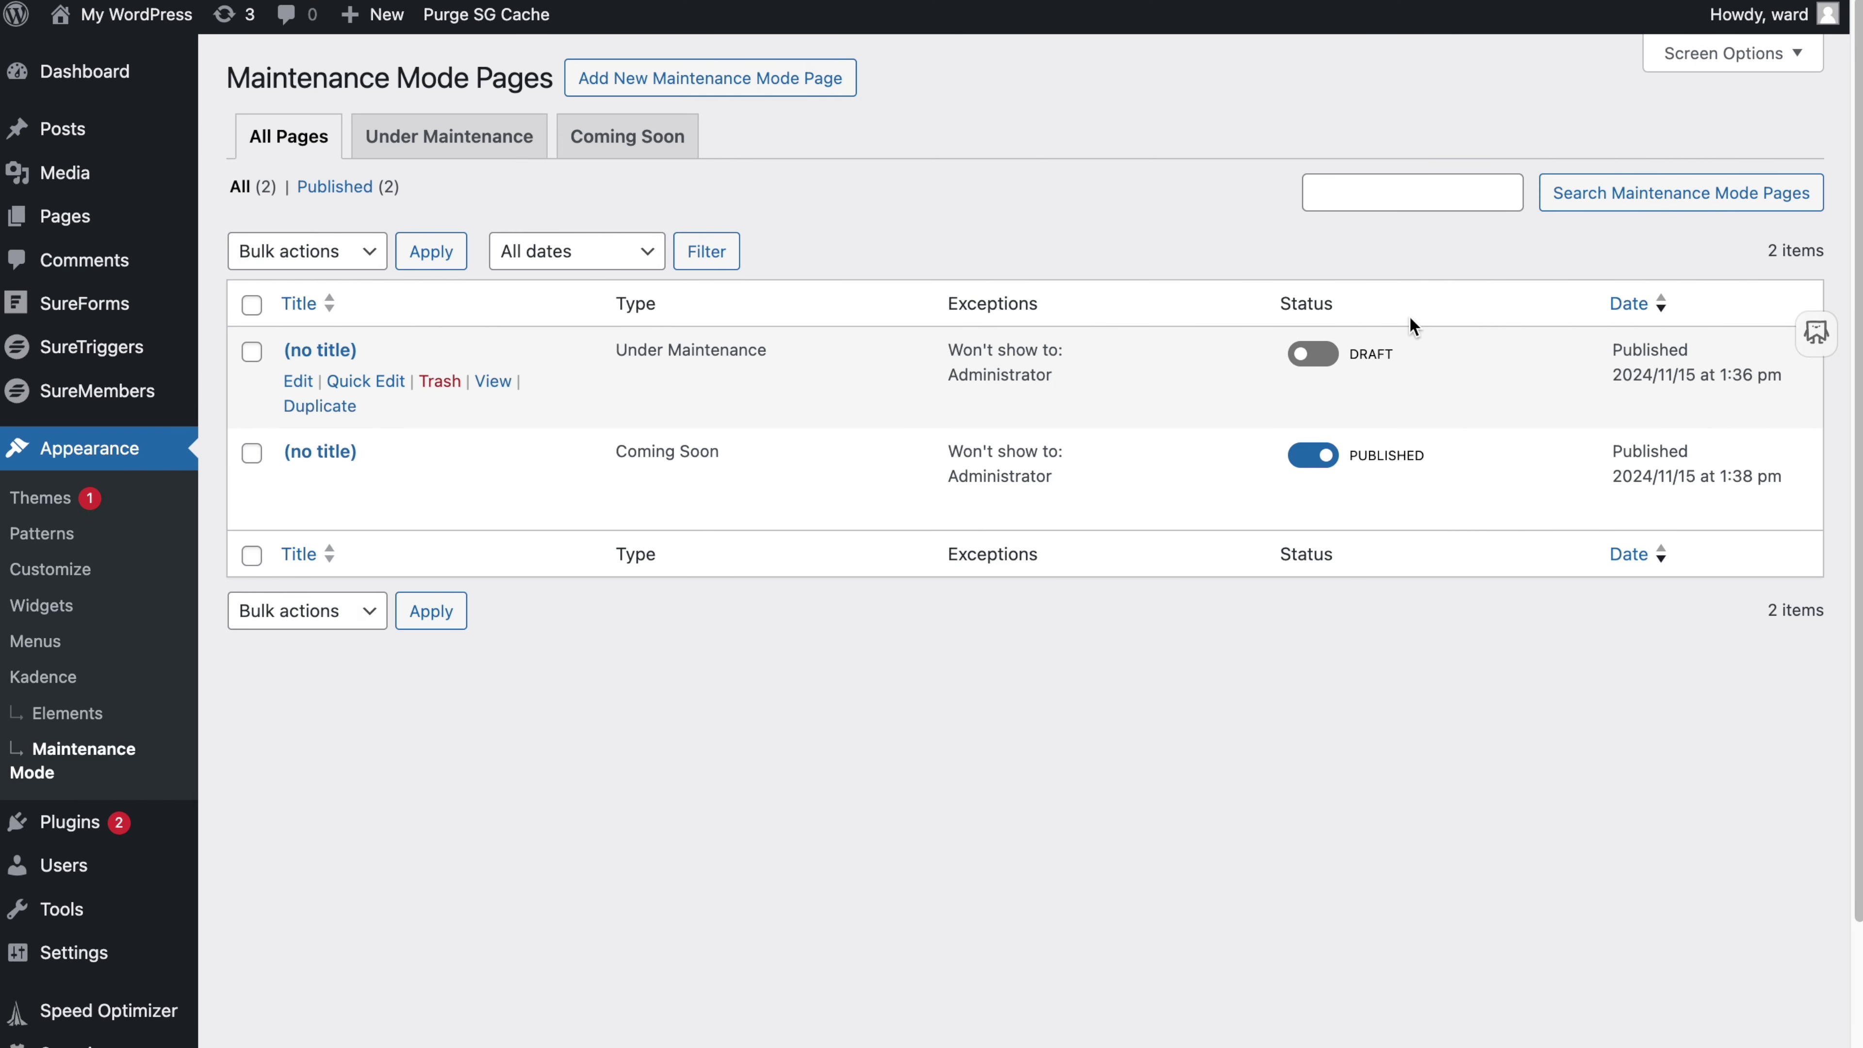
{"action": "left_click", "coordinate": [1319, 467]}
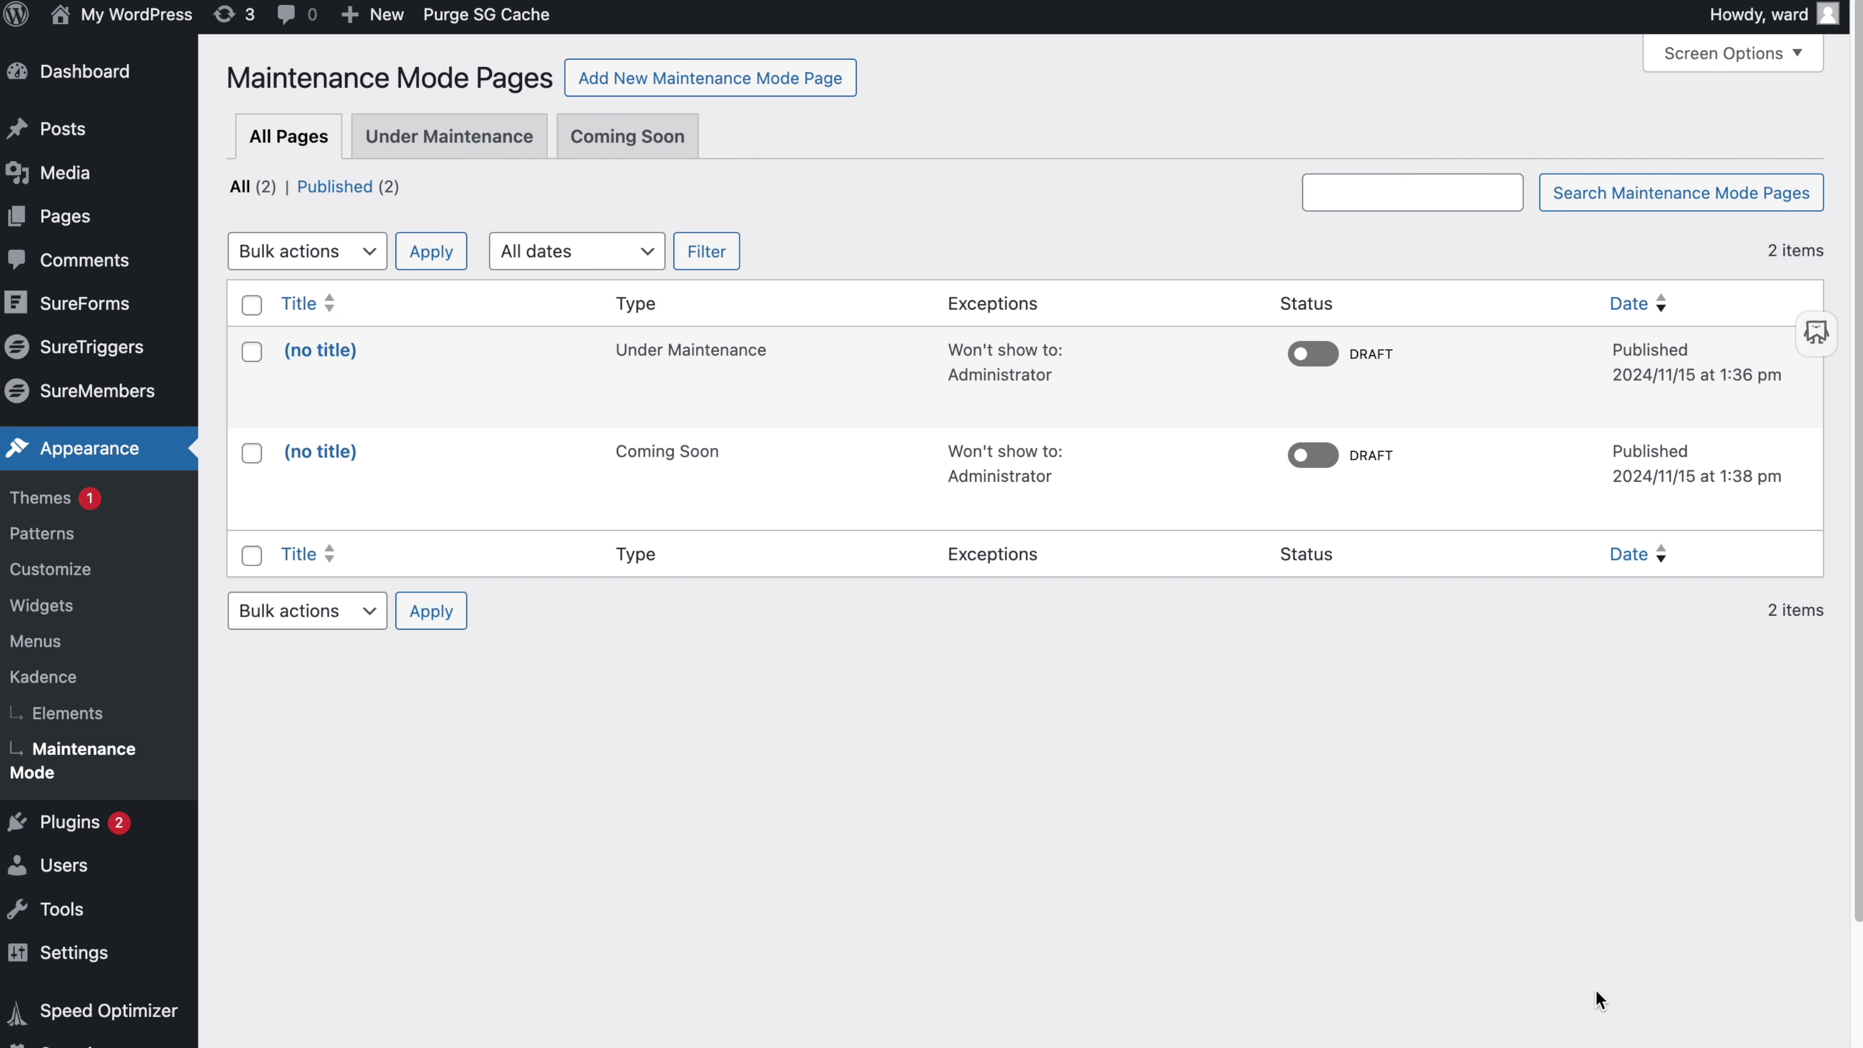
Publish the Under Maintenance page again and check how its Be Right Back design looks on the live site.
{"action": "left_click", "coordinate": [1299, 357]}
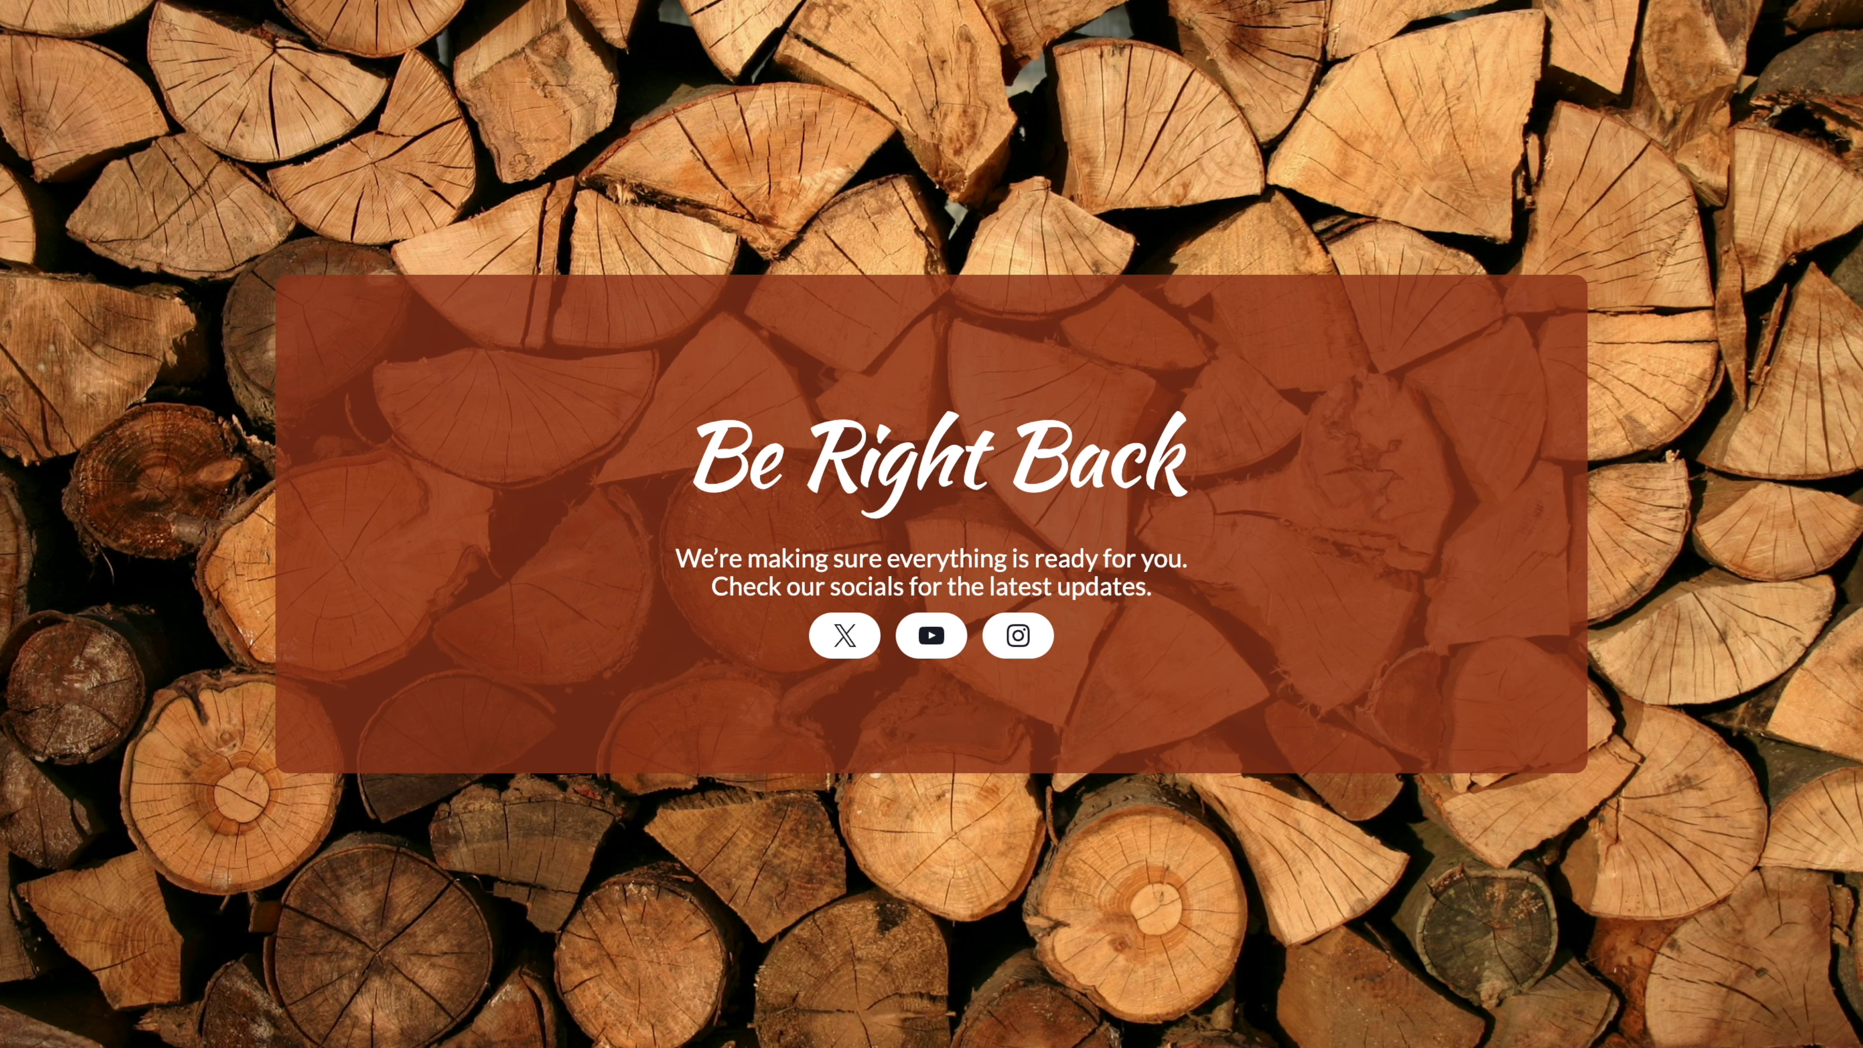
{"action": "left_click_drag", "start_coordinate": [673, 381], "coordinate": [1264, 477]}
{"action": "left_click", "coordinate": [703, 862]}
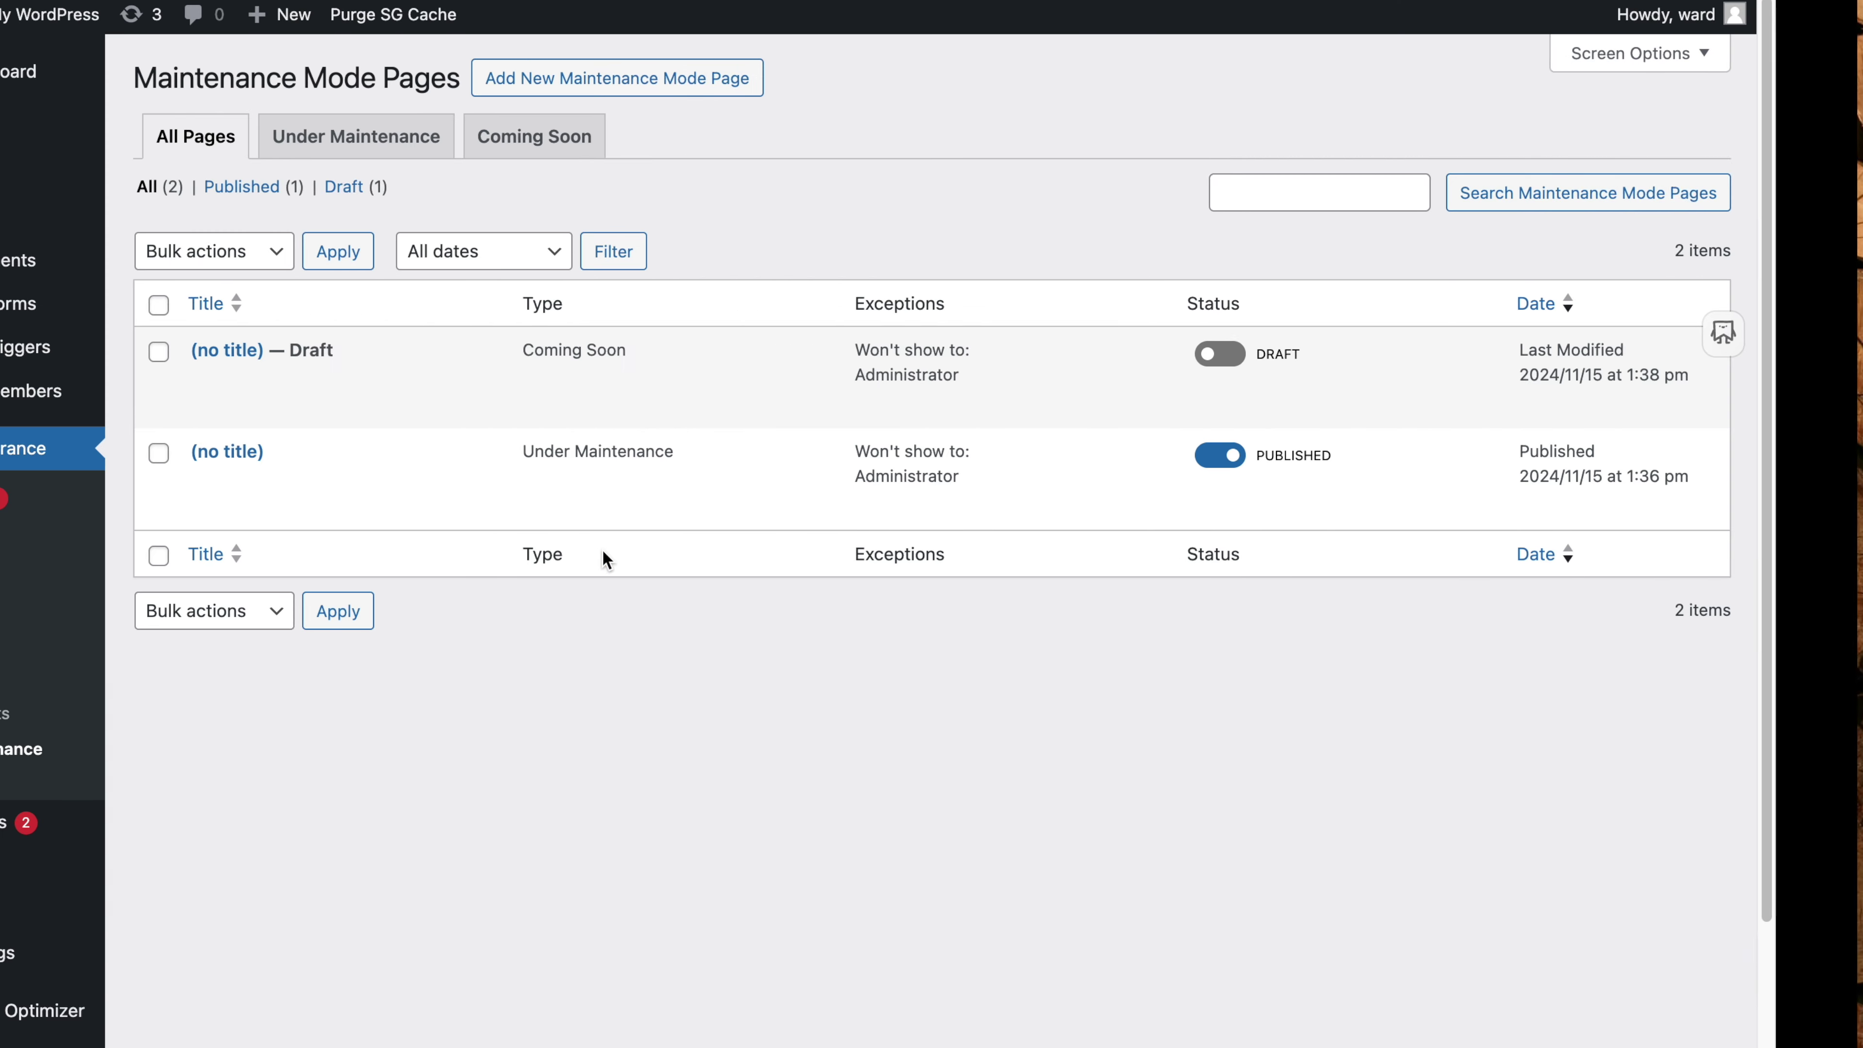
Add a new maintenance mode page of type Coming Soon using the "We are coming soon" template with the sign-up form.
{"action": "left_click", "coordinate": [736, 86]}
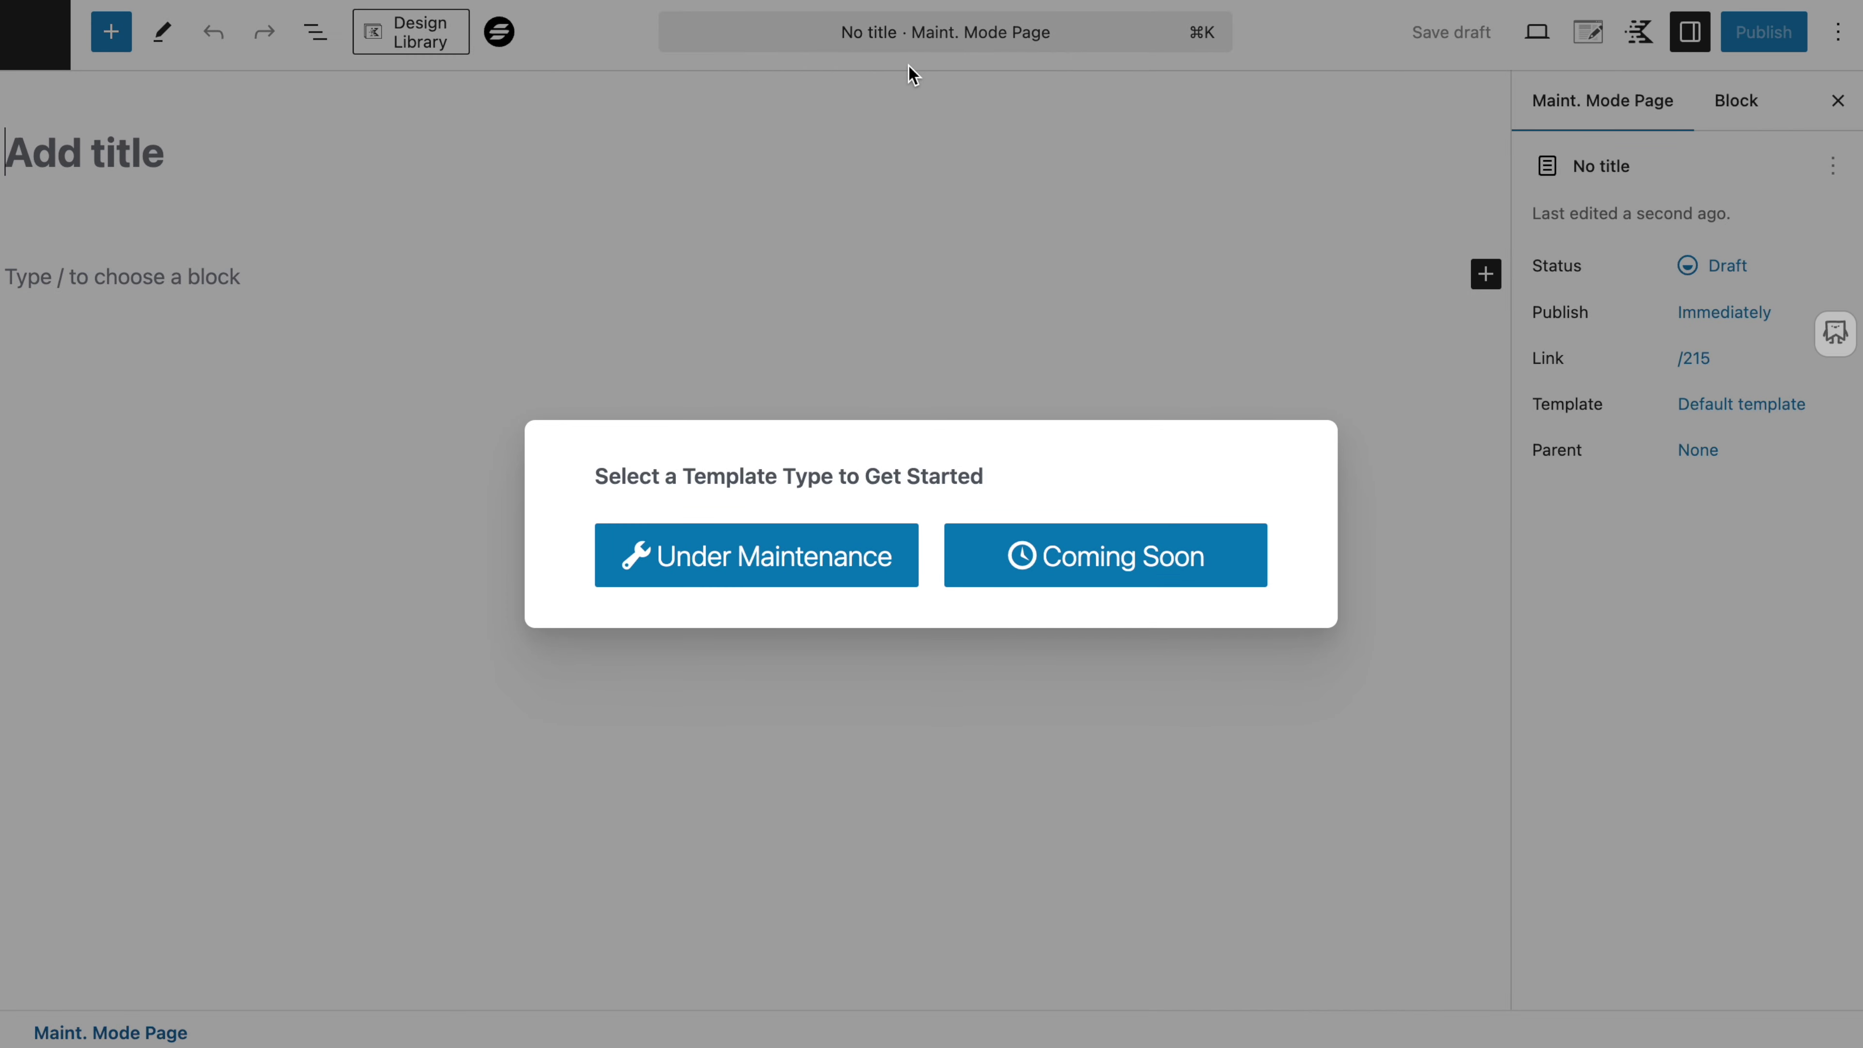
{"action": "left_click", "coordinate": [1209, 568]}
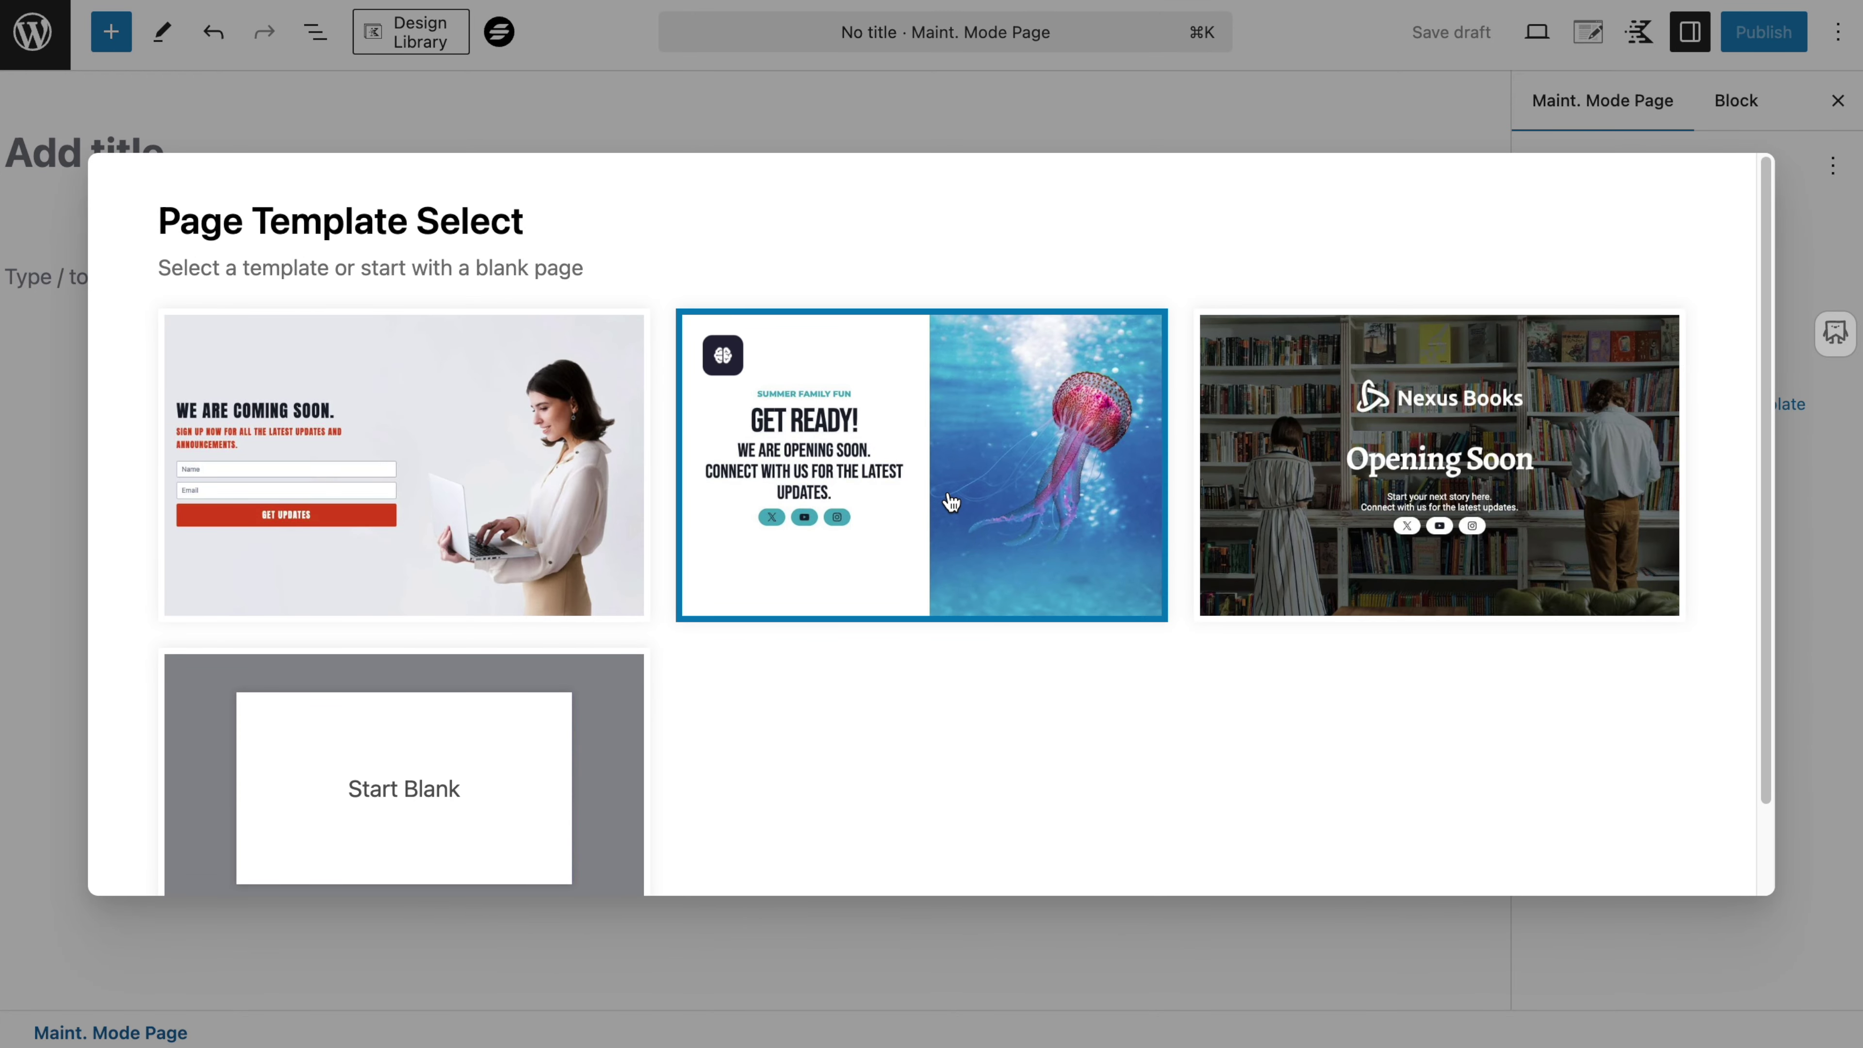
{"action": "scroll", "coordinate": [952, 502], "scroll_direction": "down", "scroll_amount": 1}
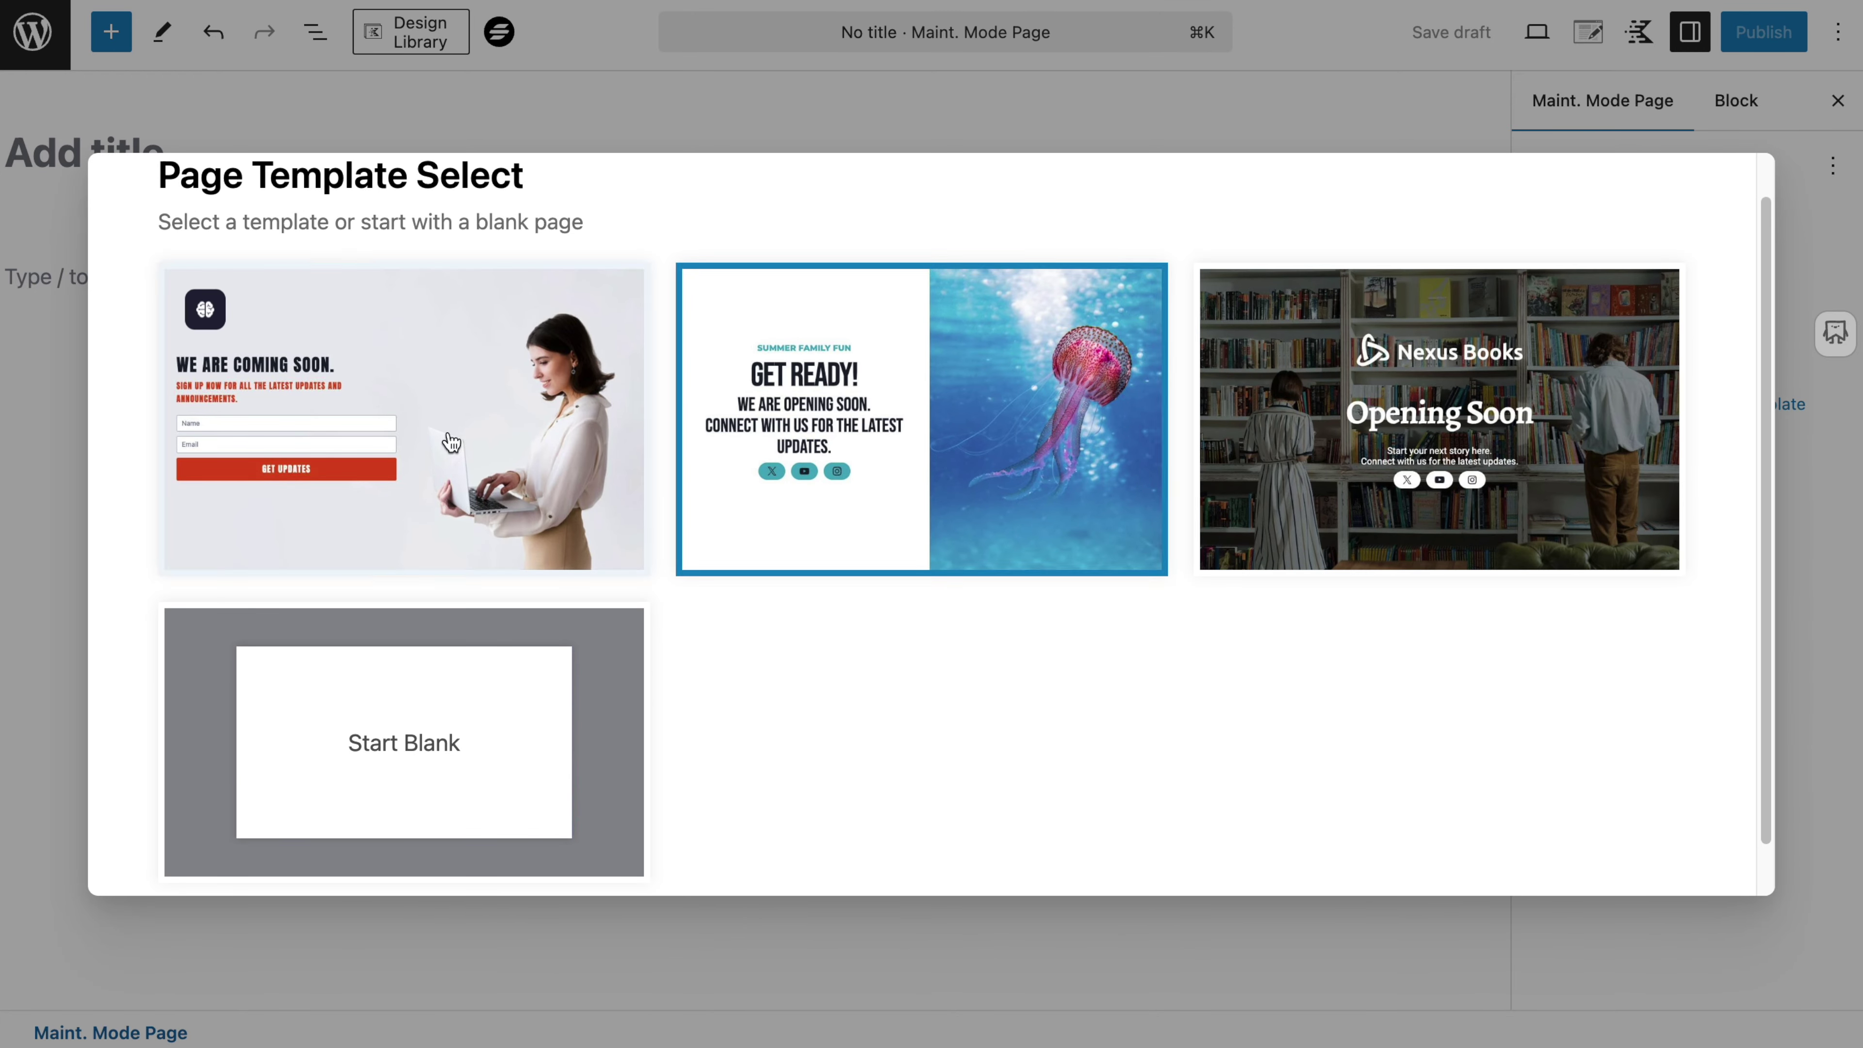
{"action": "scroll", "coordinate": [393, 463], "scroll_direction": "down", "scroll_amount": 1}
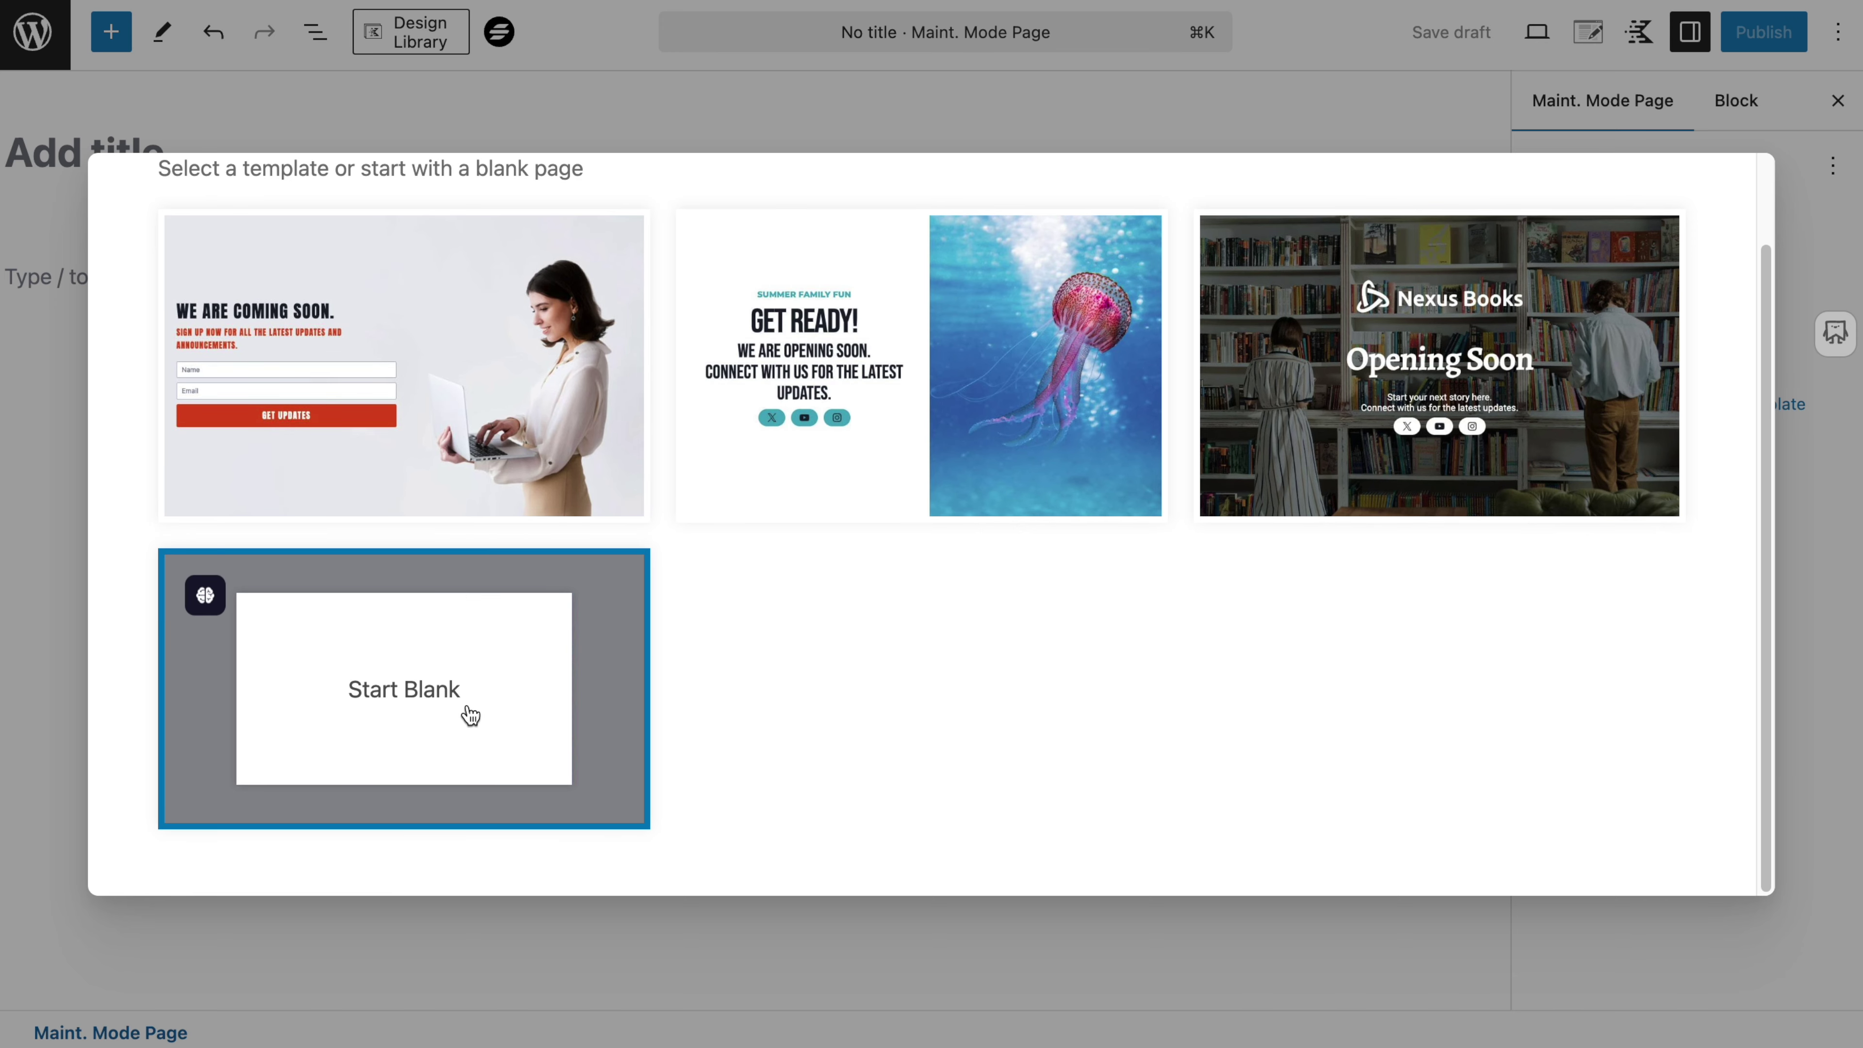
{"action": "scroll", "coordinate": [470, 716], "scroll_direction": "up", "scroll_amount": 2}
{"action": "left_click", "coordinate": [389, 481]}
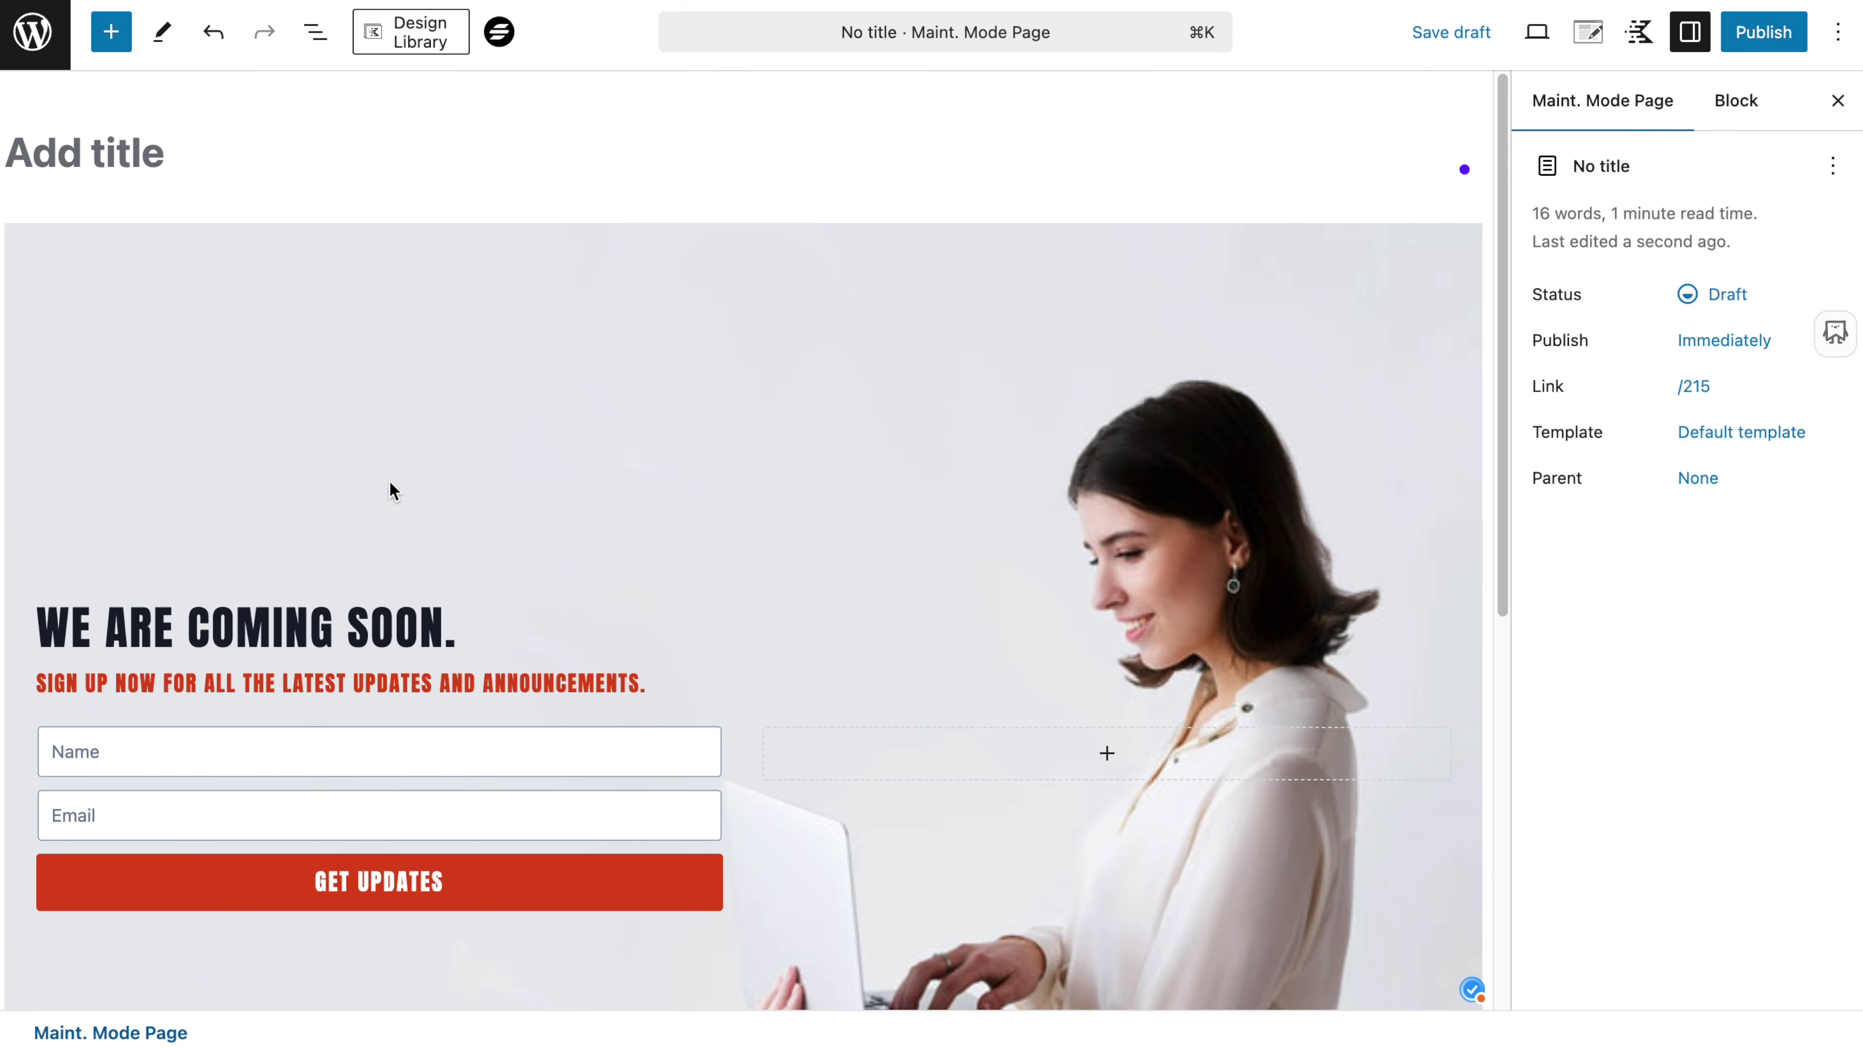
Look over the Coming Soon page content and open its Maint. Mode Page Settings to inspect the Display Priority option.
{"action": "scroll", "coordinate": [857, 445], "scroll_direction": "down", "scroll_amount": 3}
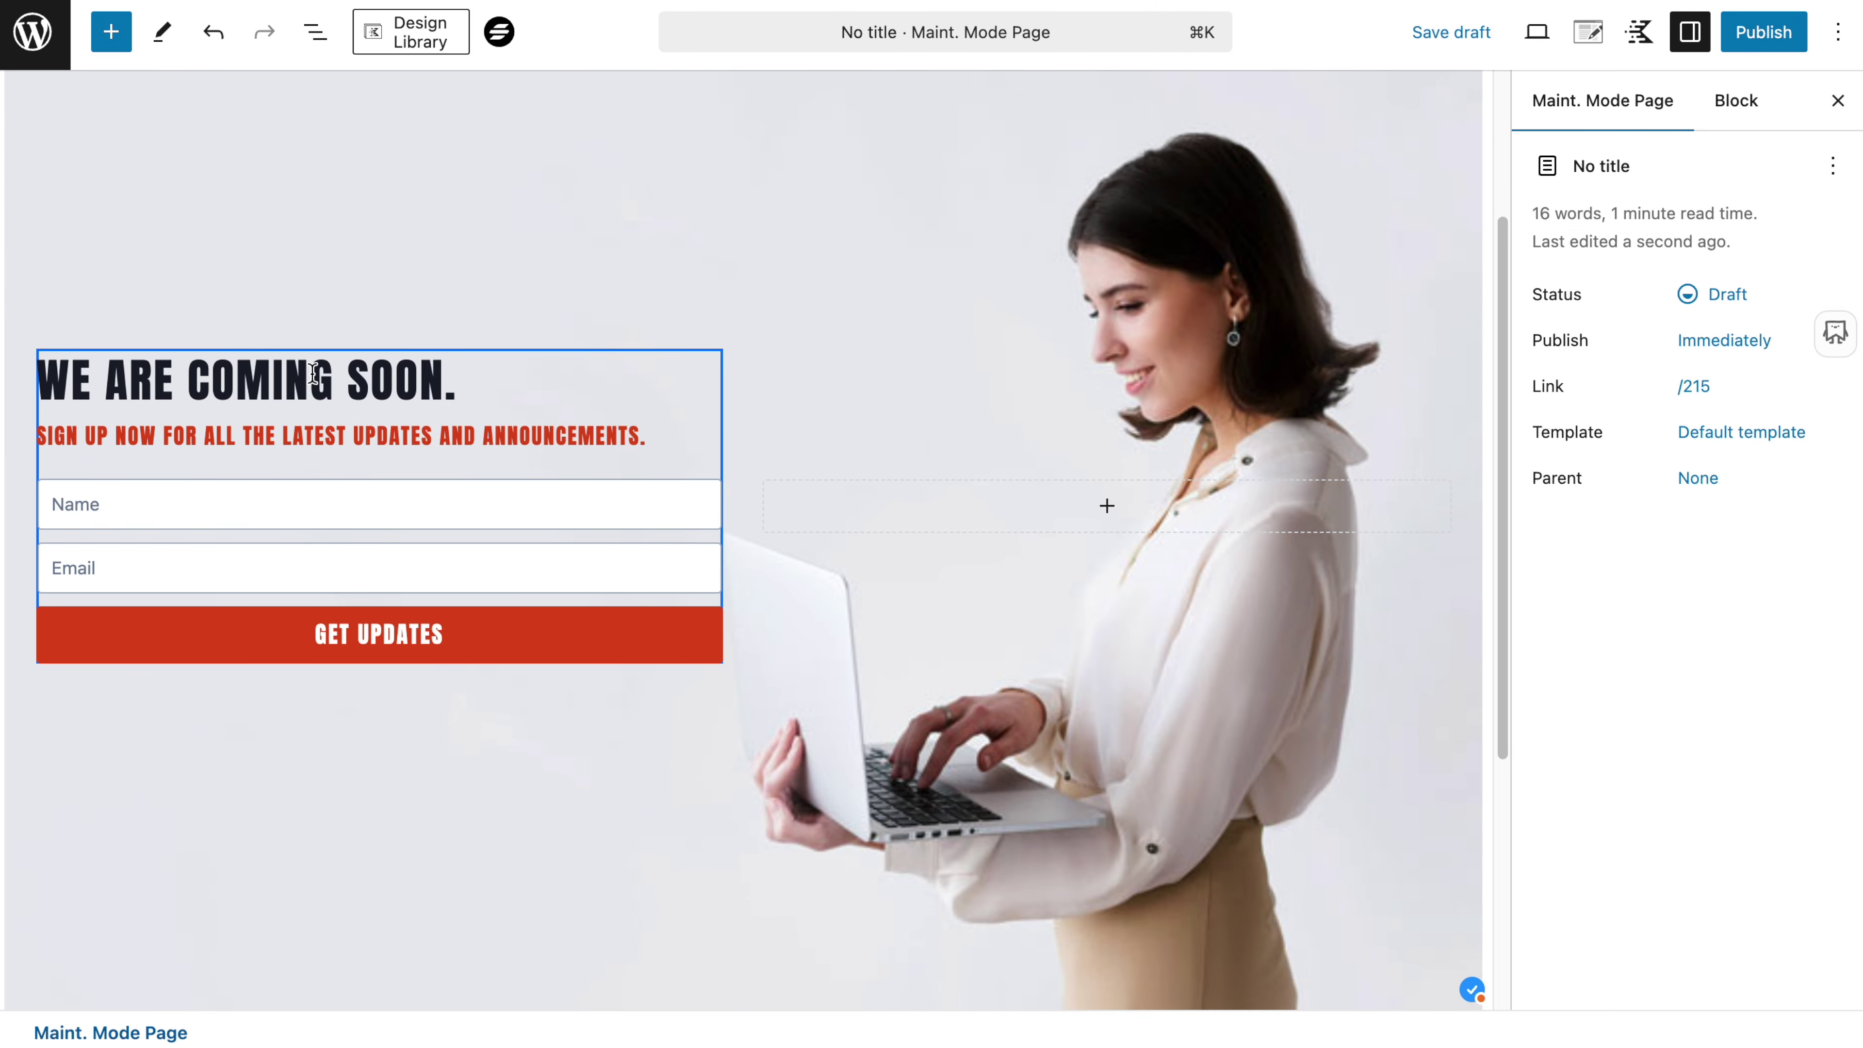
{"action": "scroll", "coordinate": [979, 623], "scroll_direction": "down", "scroll_amount": 4}
{"action": "scroll", "coordinate": [979, 623], "scroll_direction": "up", "scroll_amount": 5}
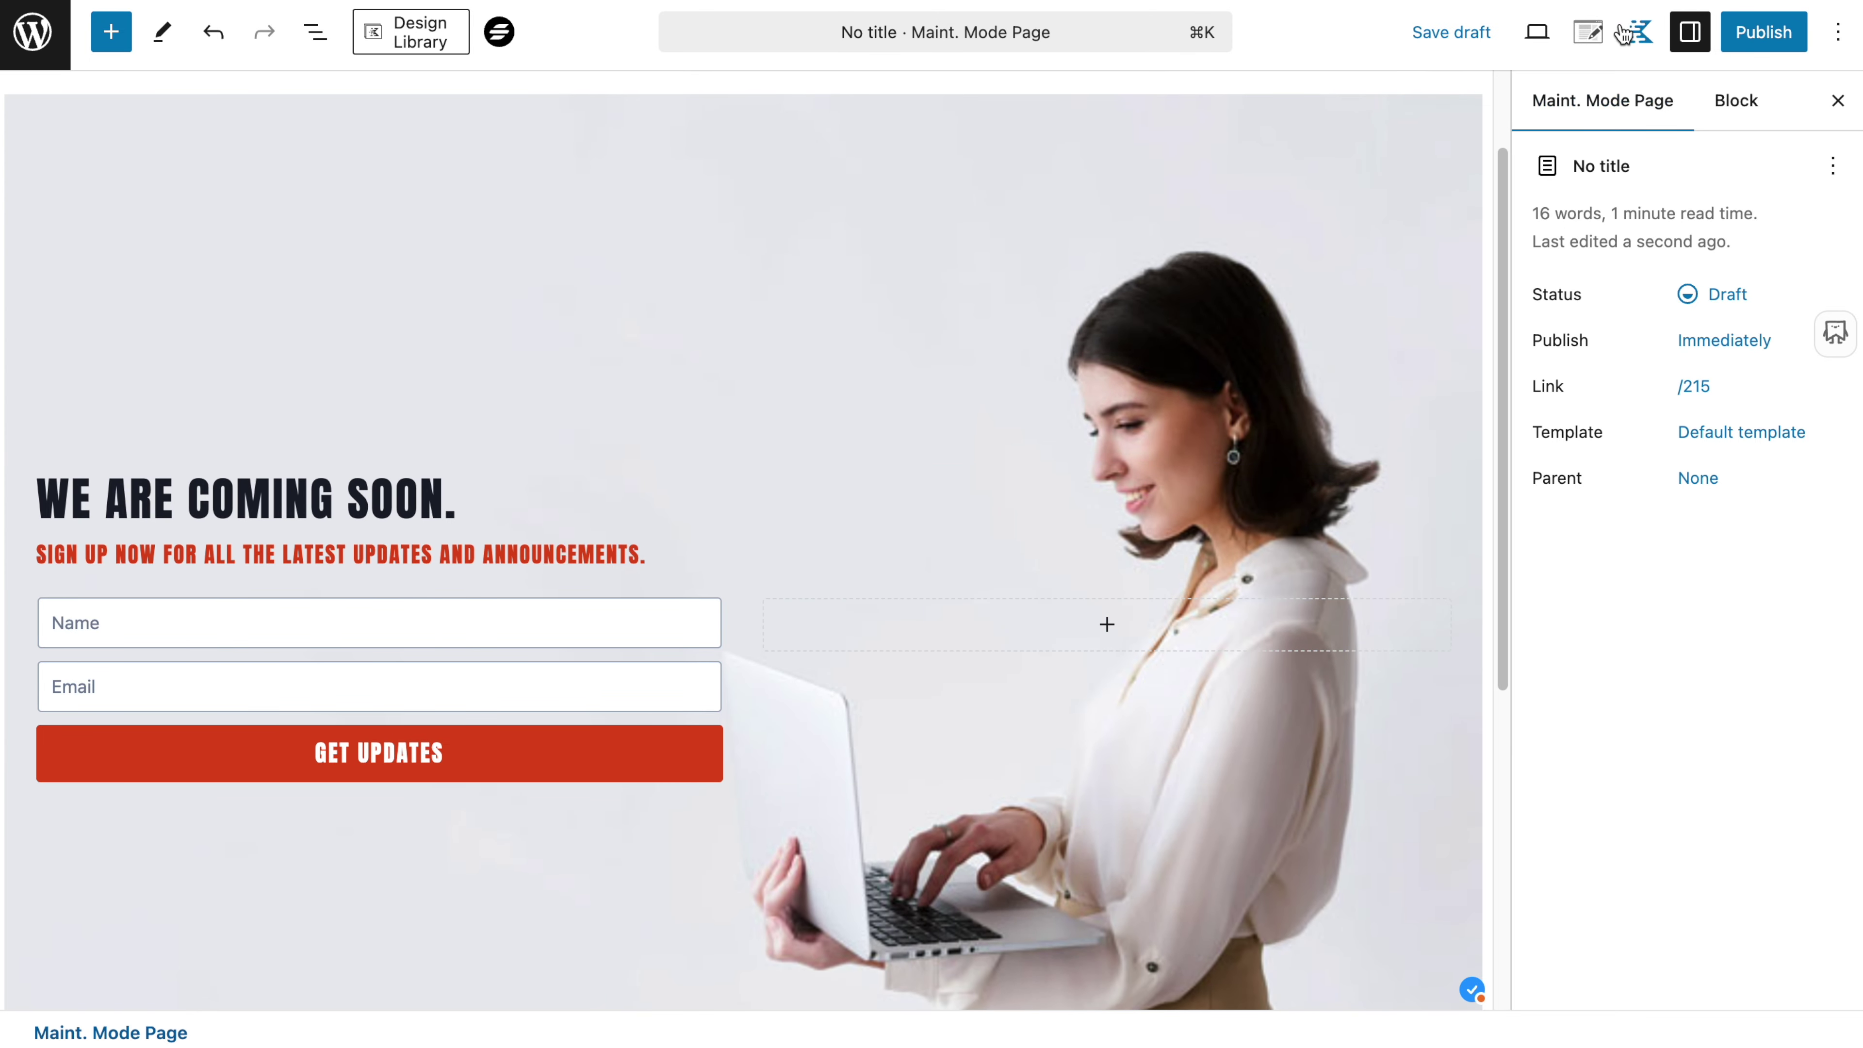
{"action": "left_click", "coordinate": [1588, 33]}
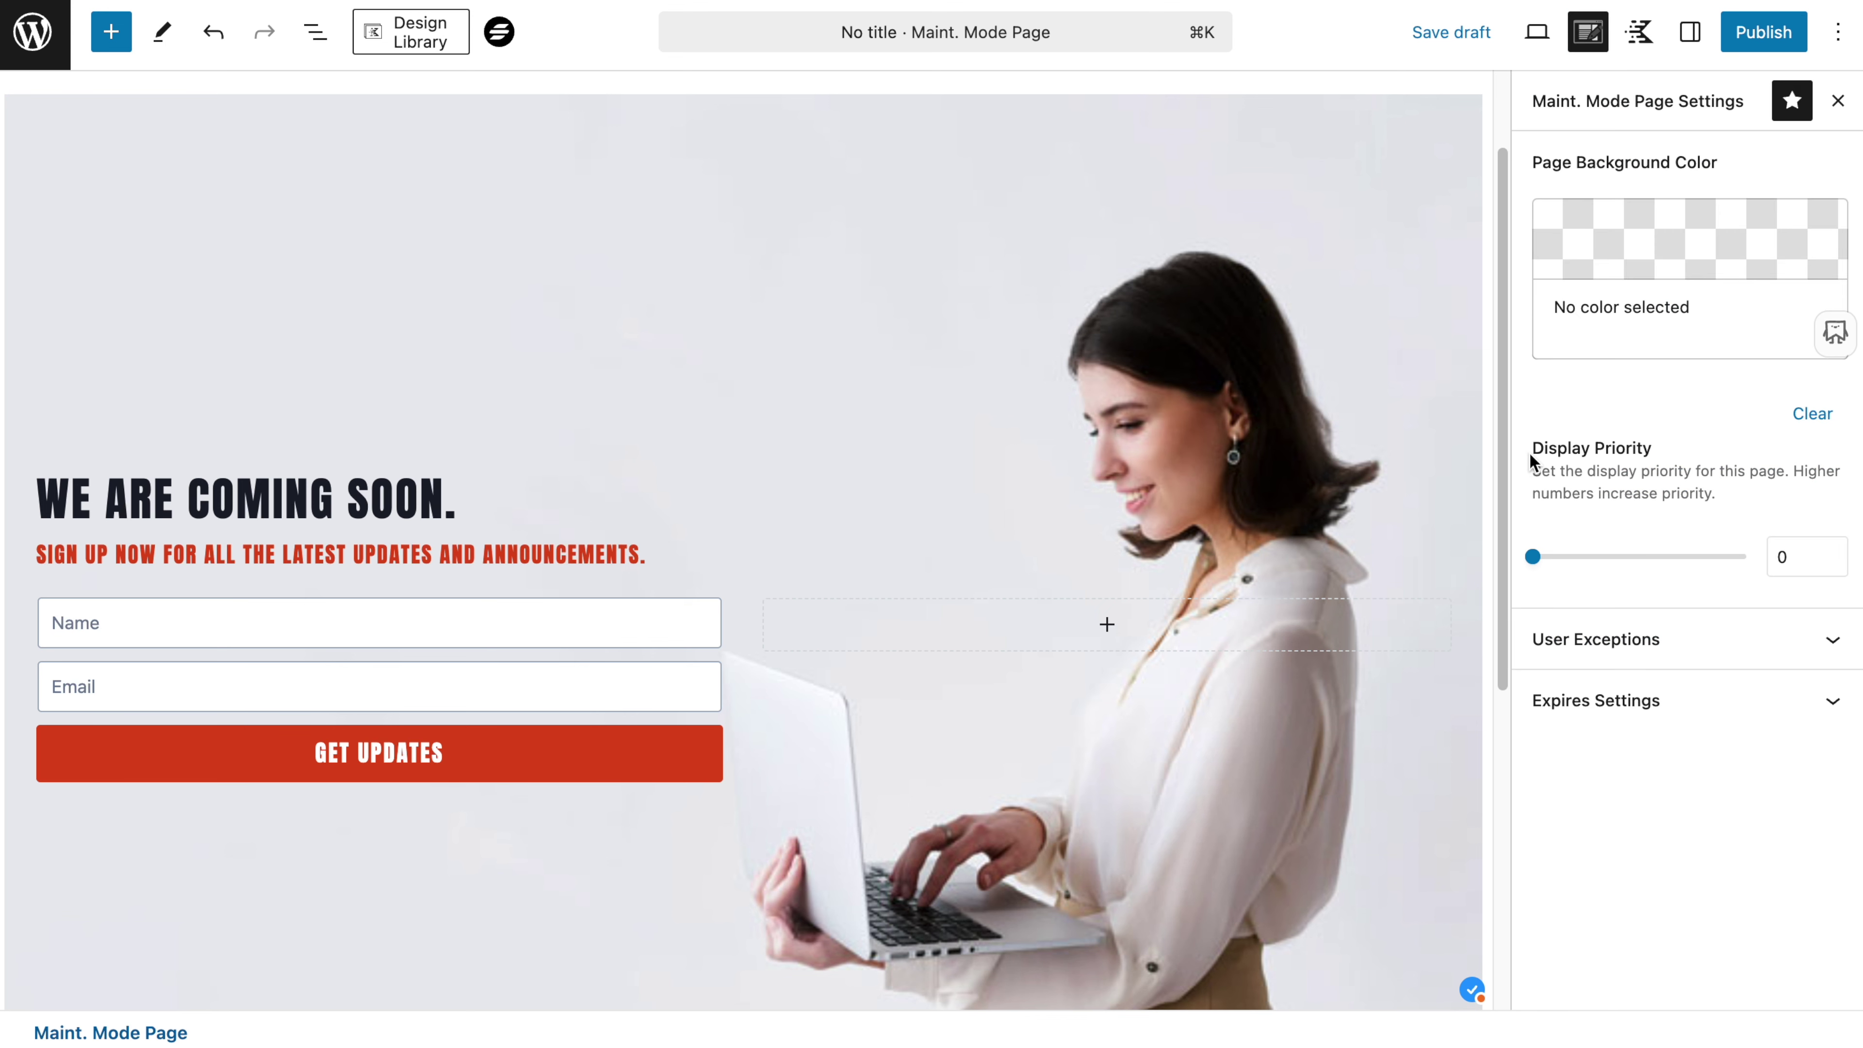
{"action": "left_click_drag", "start_coordinate": [1526, 455], "coordinate": [1713, 458]}
{"action": "left_click", "coordinate": [1699, 447]}
Expand User Exceptions and review the user groups and roles that can be exempted from seeing the page.
{"action": "left_click", "coordinate": [1642, 664]}
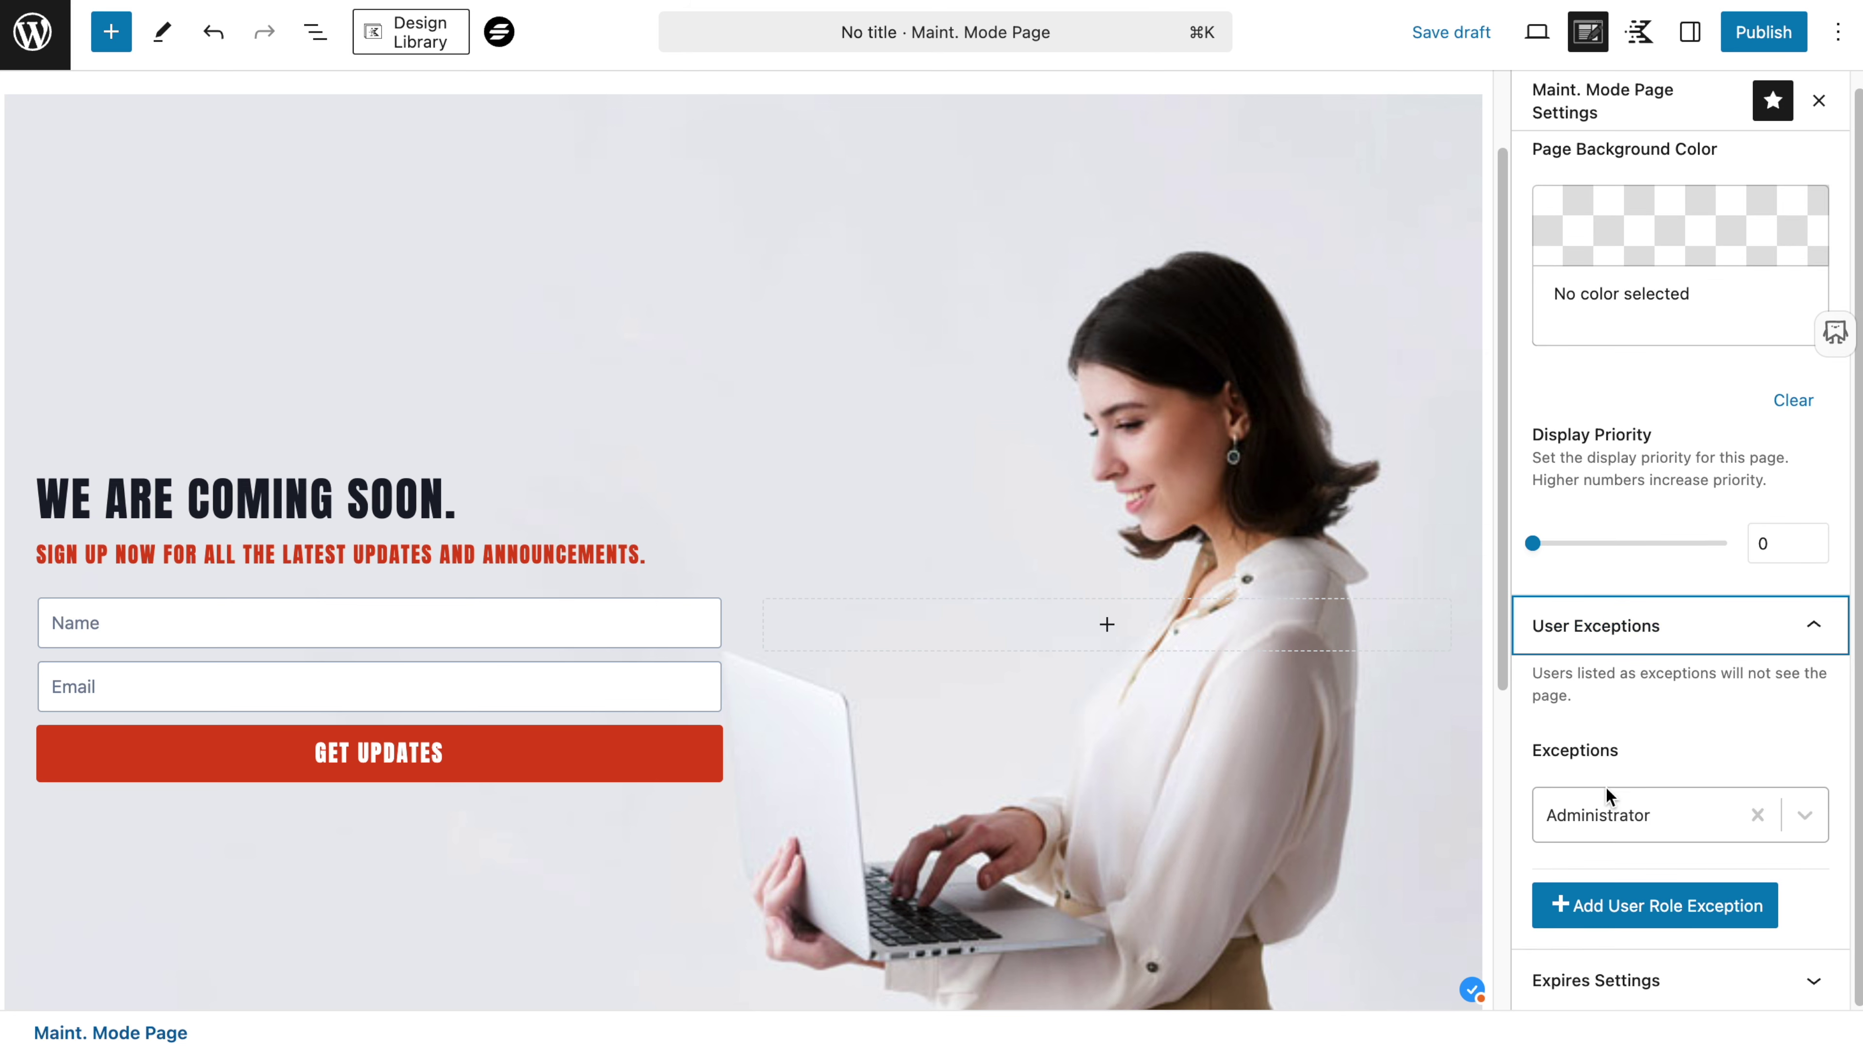
{"action": "left_click", "coordinate": [1604, 835]}
{"action": "scroll", "coordinate": [1643, 852], "scroll_direction": "down", "scroll_amount": 1}
{"action": "scroll", "coordinate": [1672, 892], "scroll_direction": "up", "scroll_amount": 2}
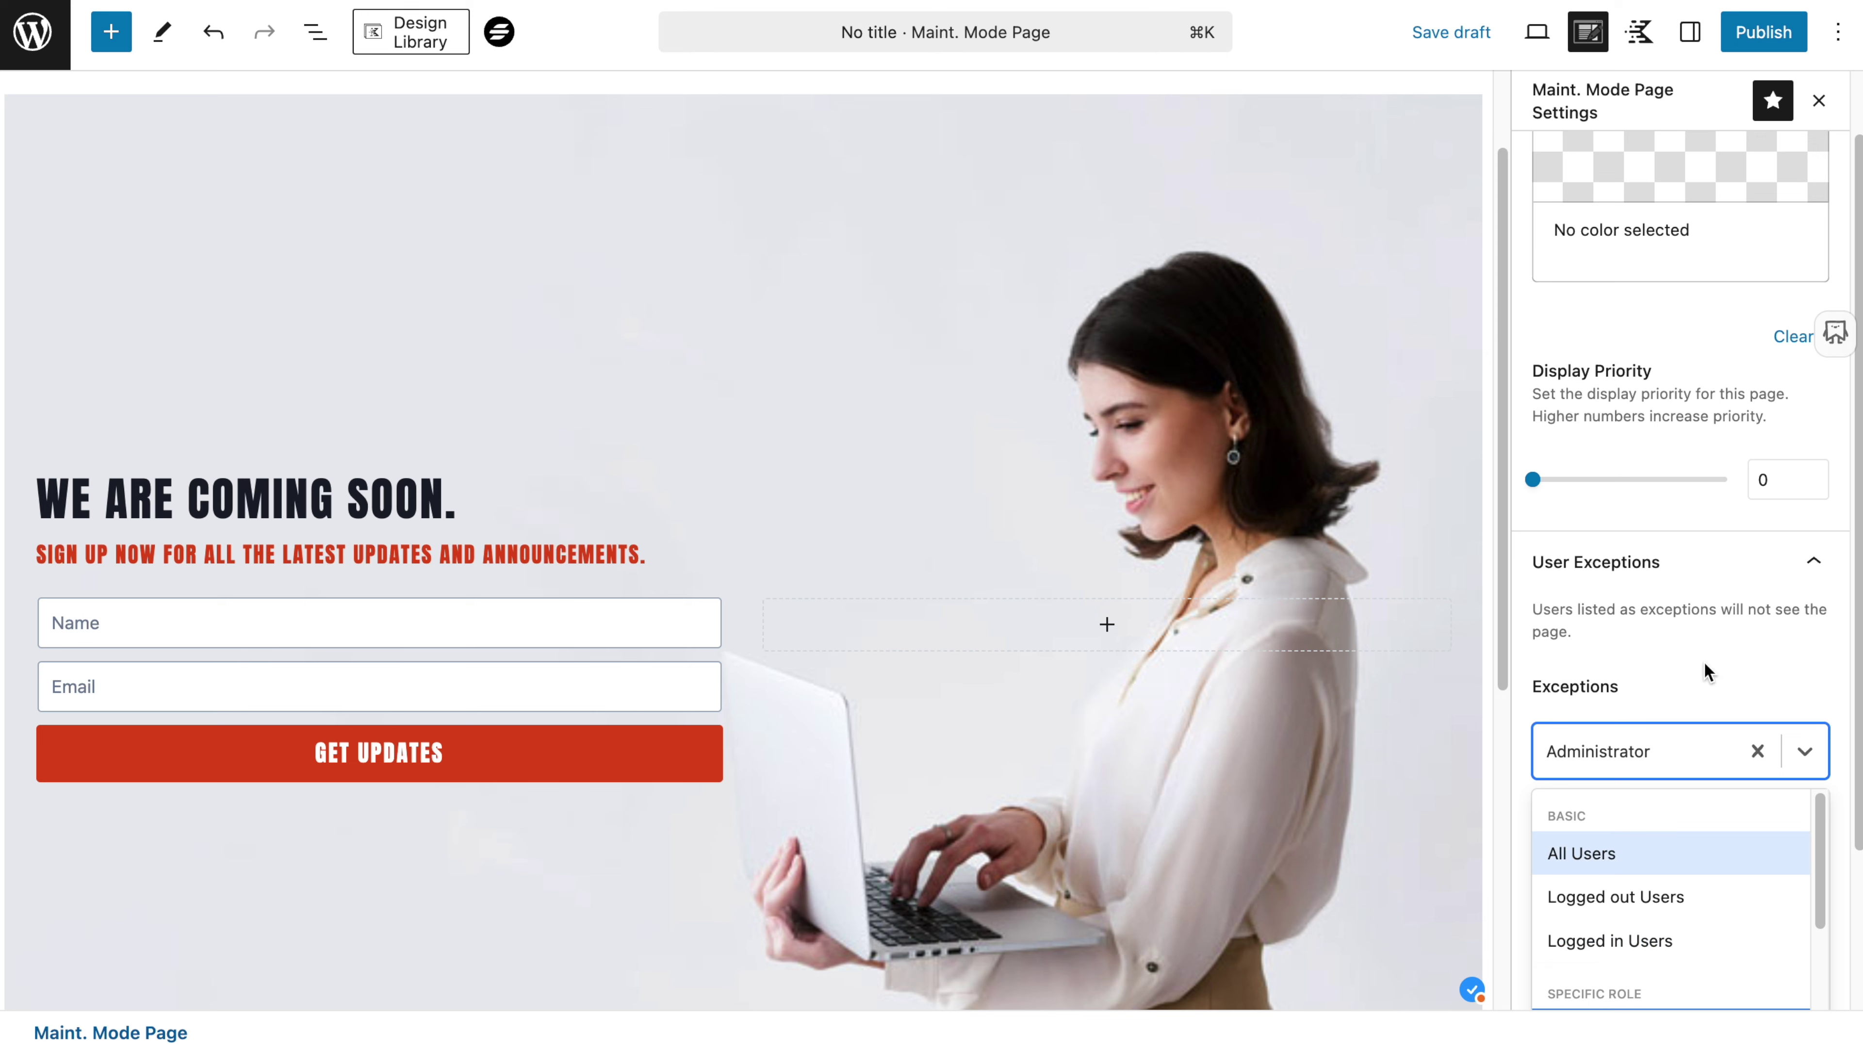
{"action": "scroll", "coordinate": [1700, 677], "scroll_direction": "down", "scroll_amount": 3}
{"action": "scroll", "coordinate": [1669, 709], "scroll_direction": "down", "scroll_amount": 3}
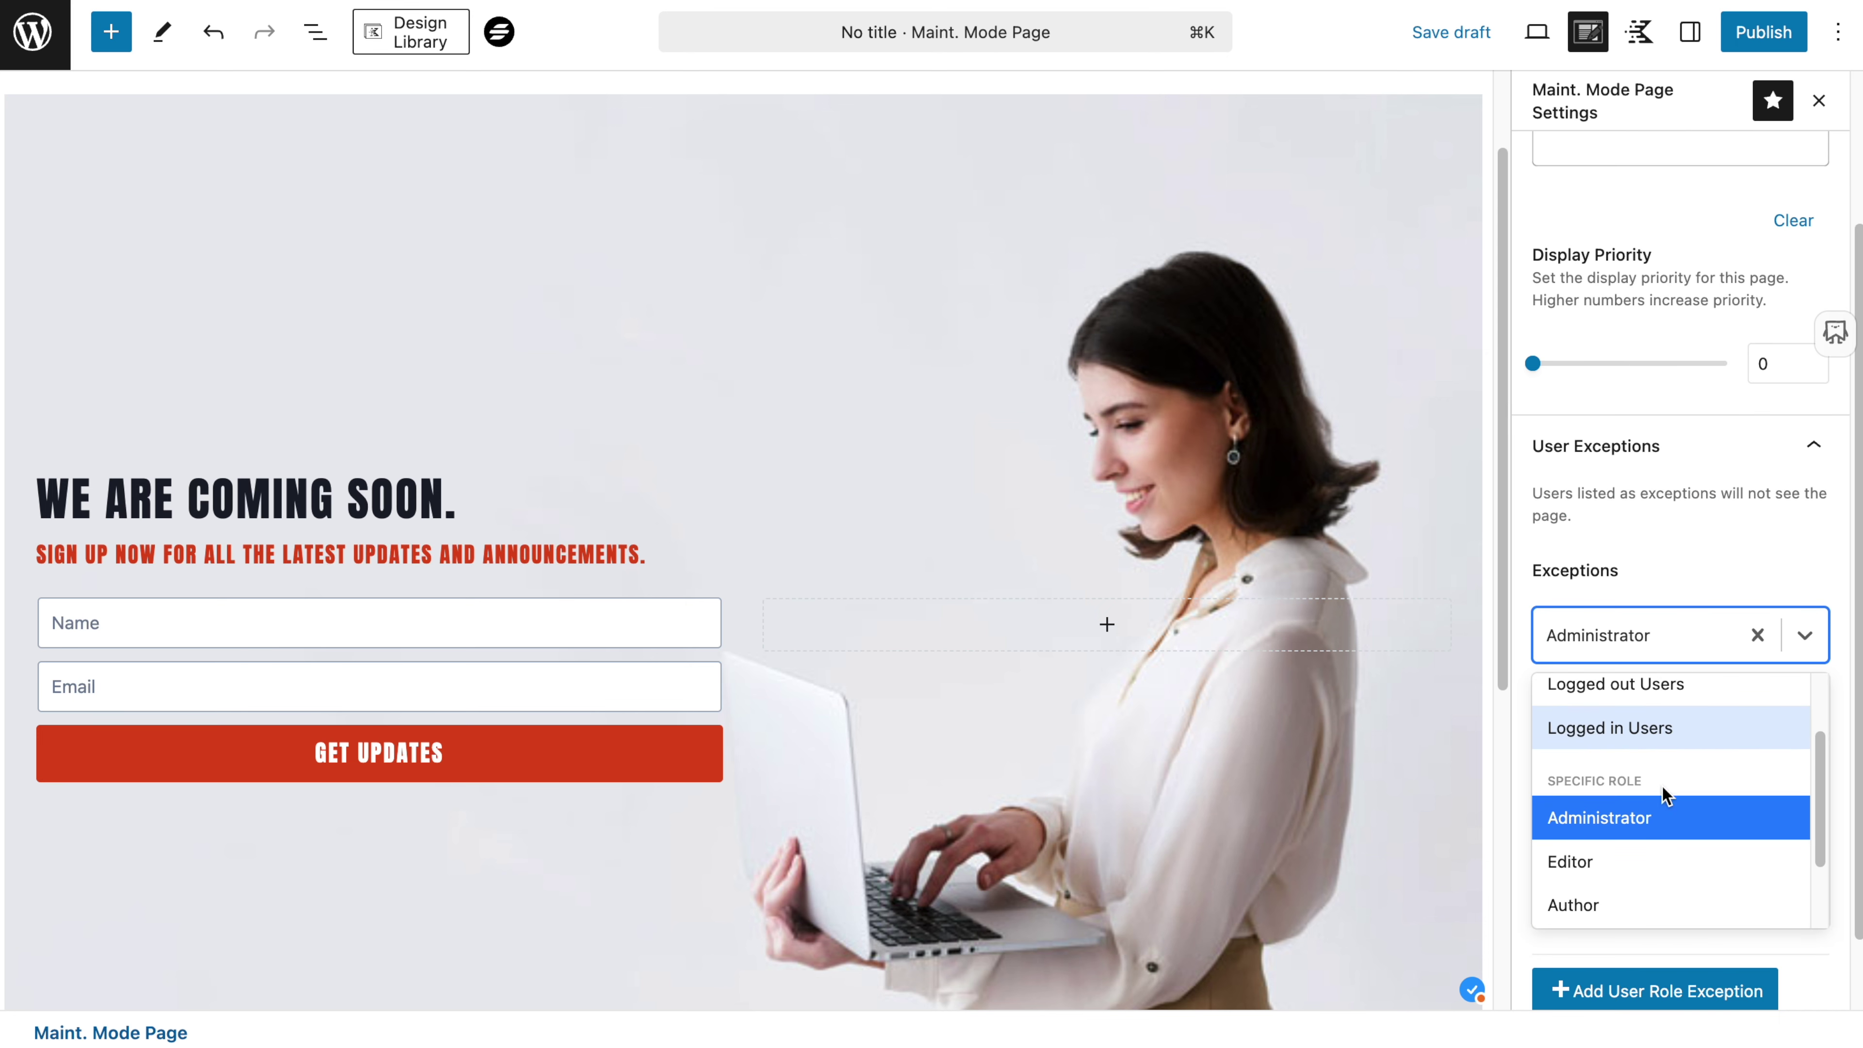
{"action": "scroll", "coordinate": [1617, 973], "scroll_direction": "down", "scroll_amount": 2}
{"action": "scroll", "coordinate": [1614, 822], "scroll_direction": "down", "scroll_amount": 3}
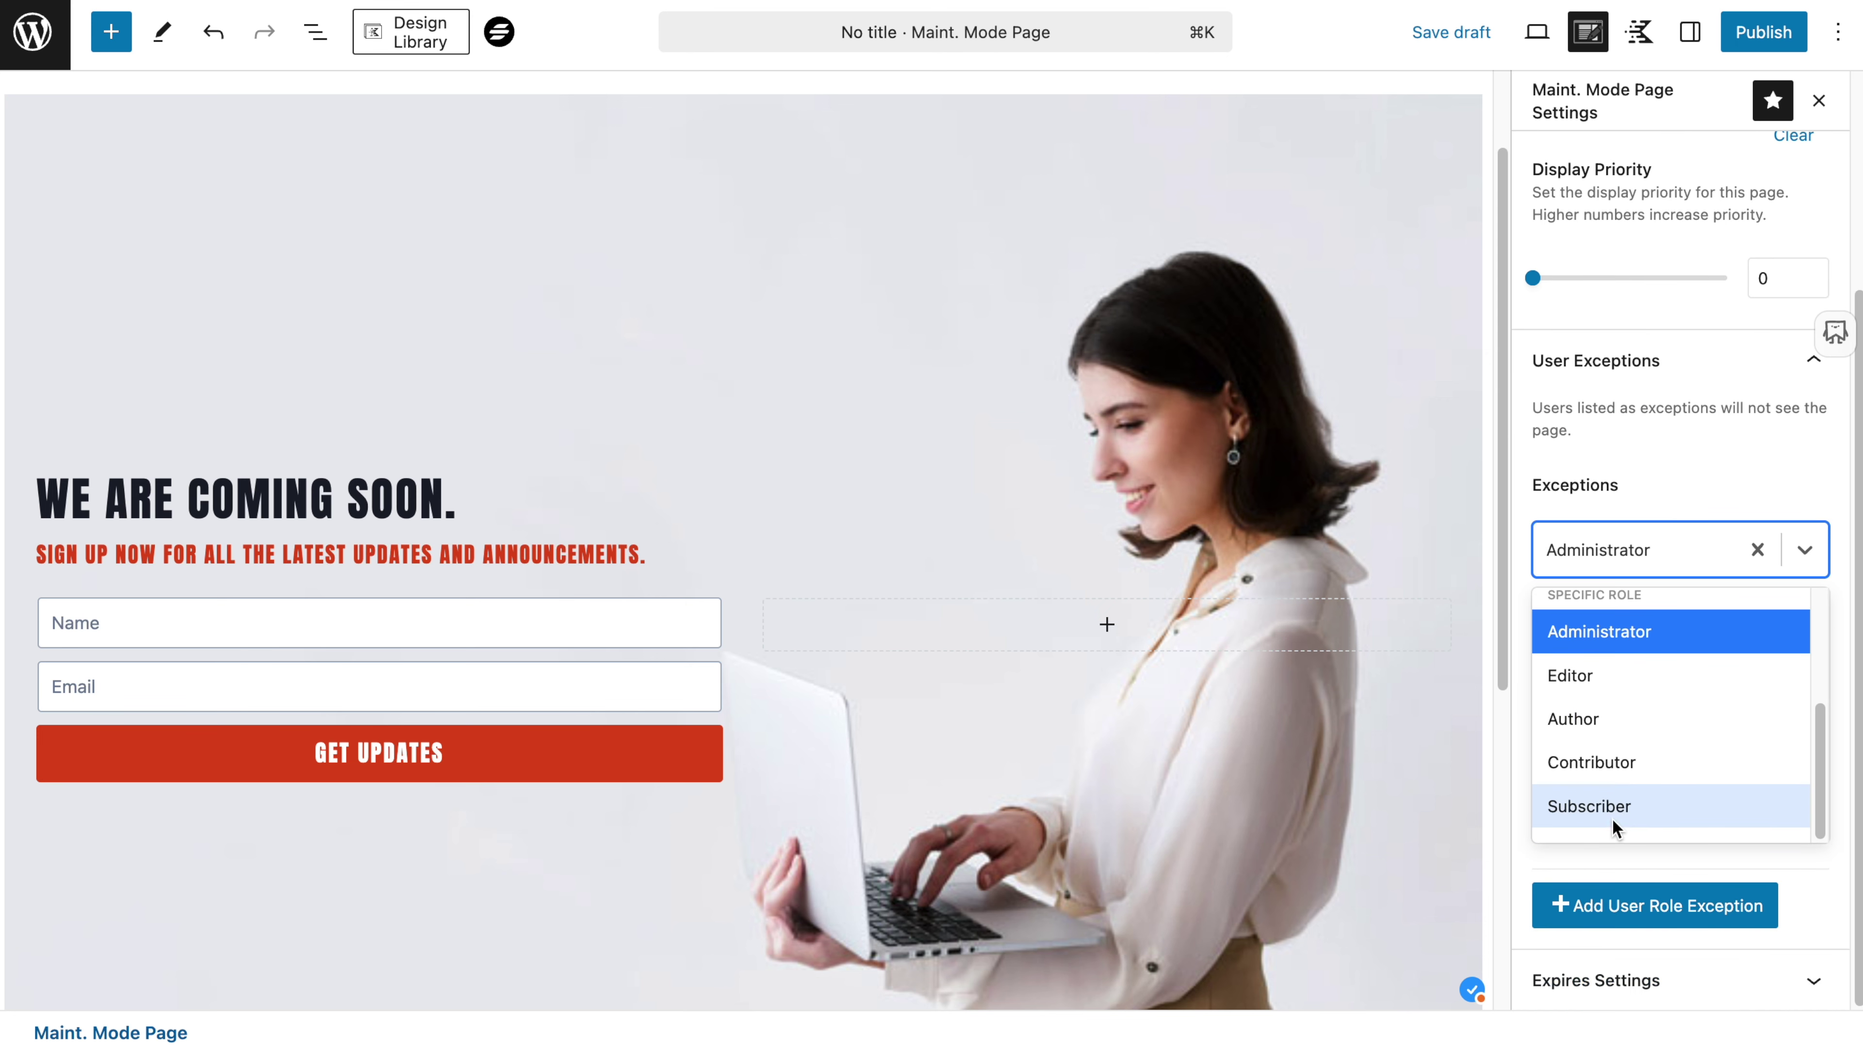
{"action": "scroll", "coordinate": [1643, 715], "scroll_direction": "up", "scroll_amount": 2}
{"action": "scroll", "coordinate": [1636, 705], "scroll_direction": "up", "scroll_amount": 2}
{"action": "scroll", "coordinate": [1694, 489], "scroll_direction": "up", "scroll_amount": 4}
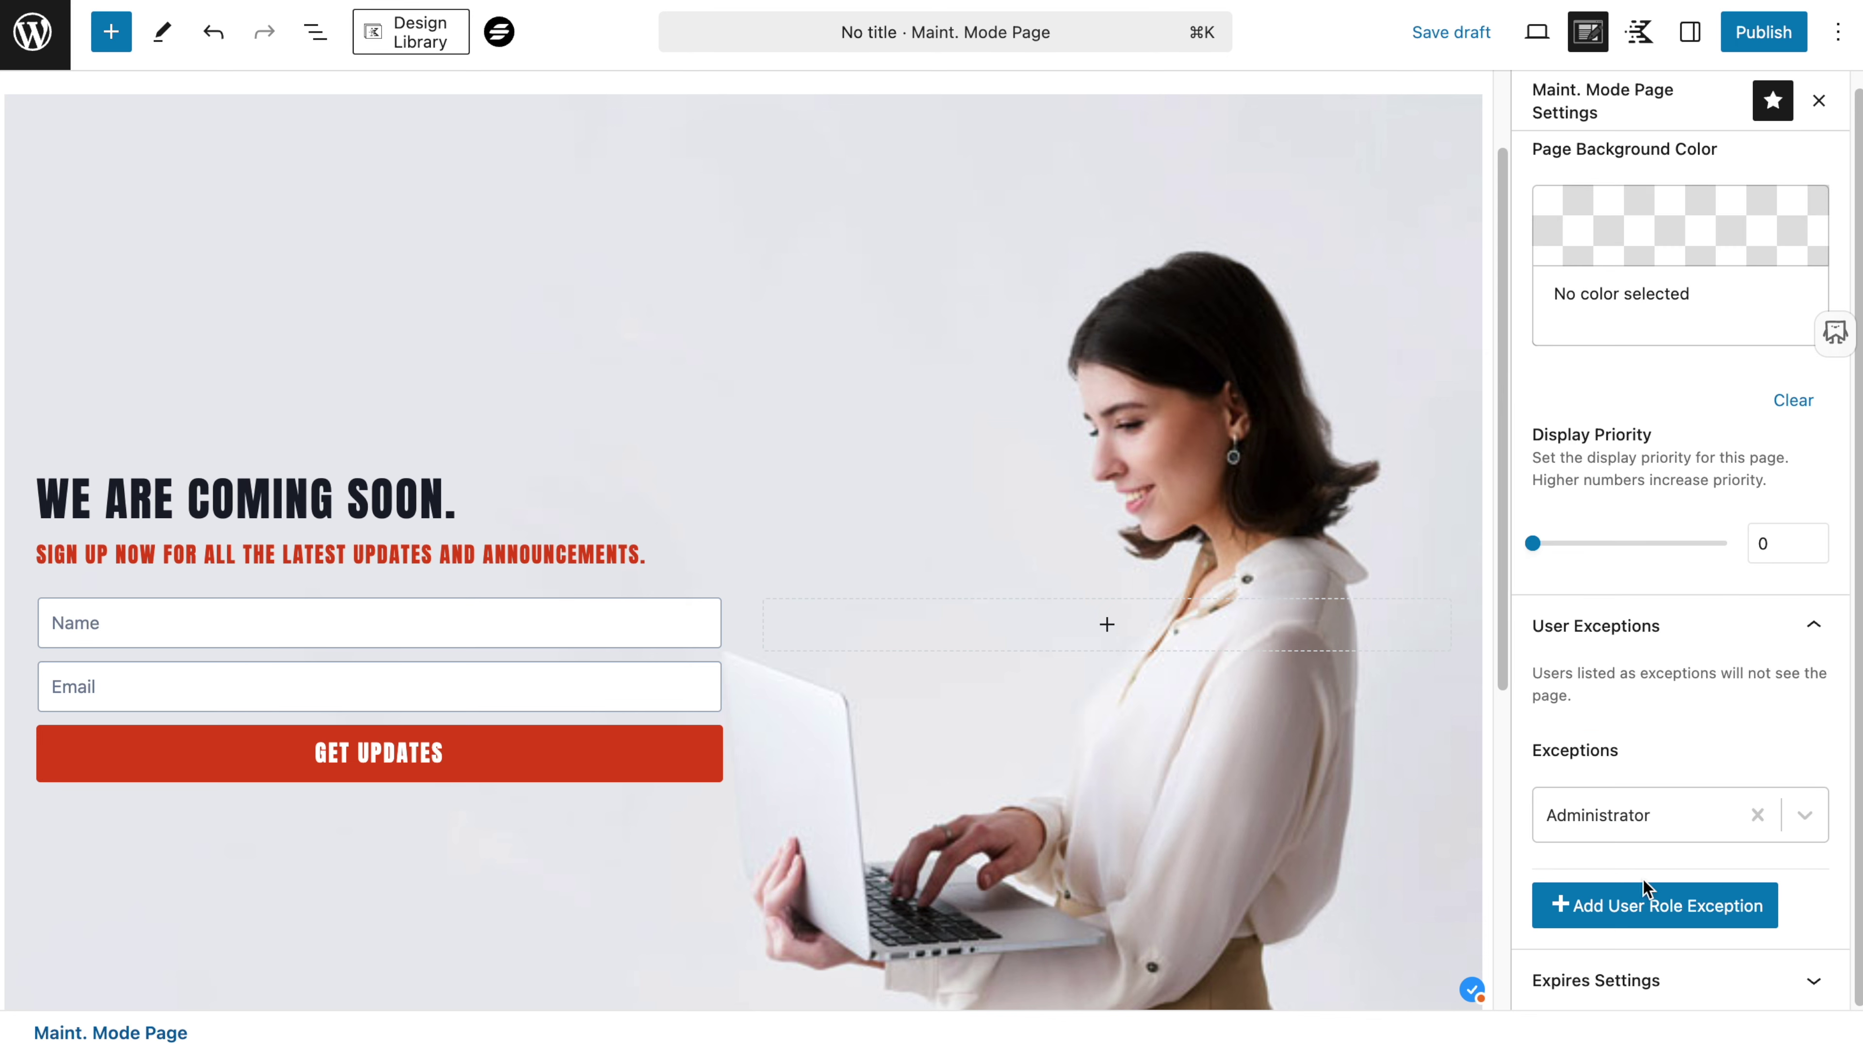
Add an empty user role exception and remove it again.
{"action": "left_click", "coordinate": [1658, 909]}
{"action": "scroll", "coordinate": [1652, 908], "scroll_direction": "down", "scroll_amount": 2}
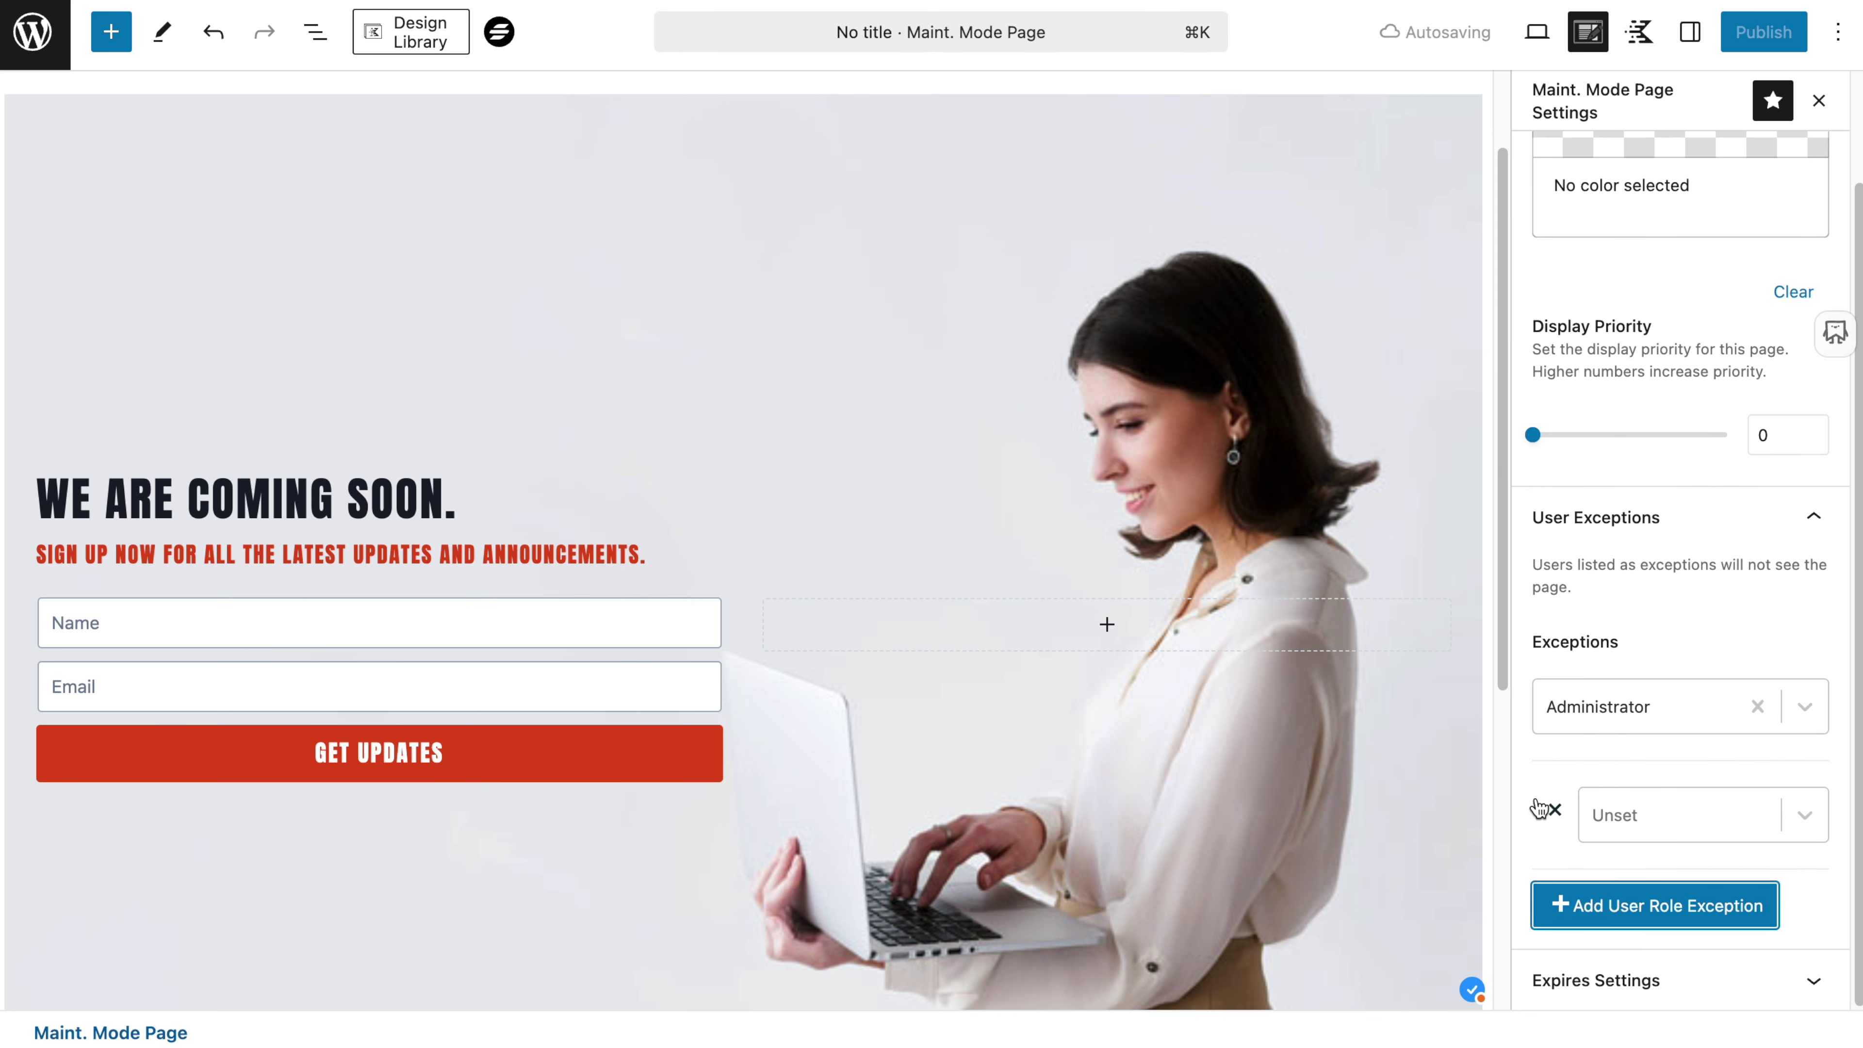
{"action": "left_click", "coordinate": [1553, 815]}
Enable an expiration date for the Coming Soon page, choosing November 30, 2024 with the hour set to 9.
{"action": "left_click", "coordinate": [1602, 982]}
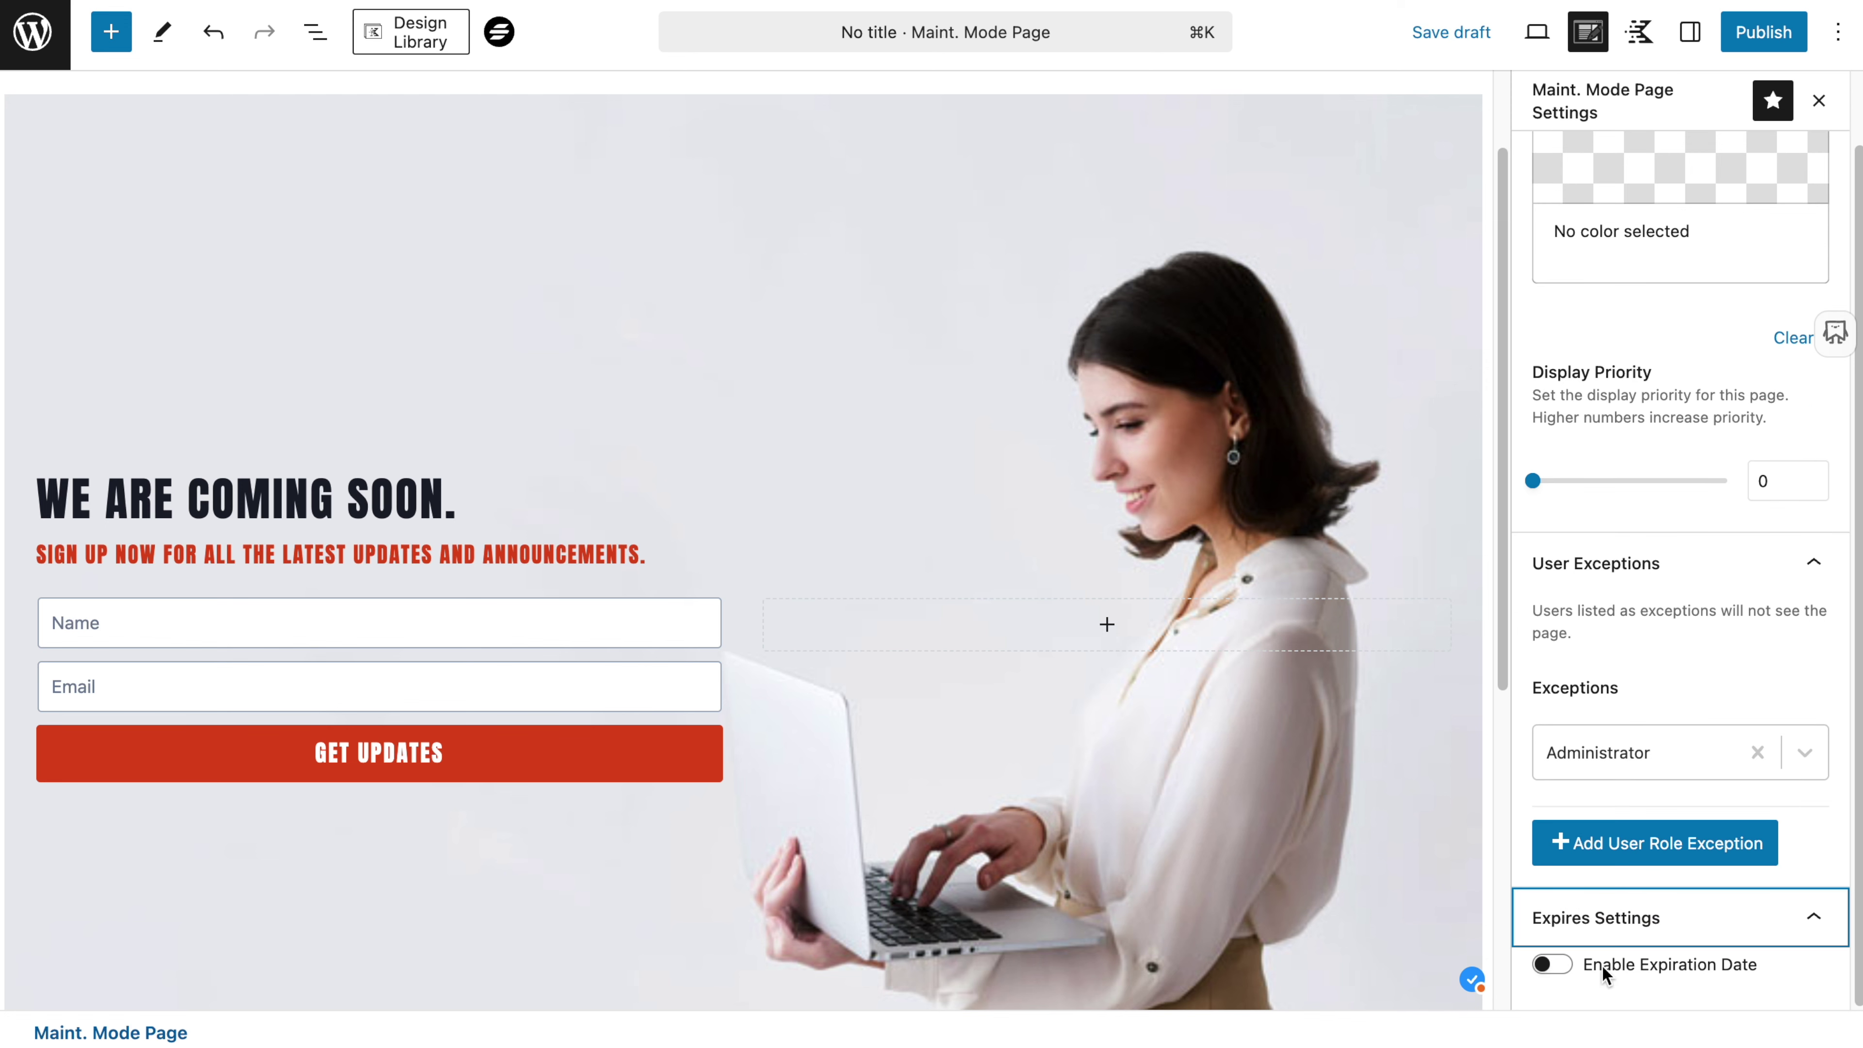
{"action": "left_click", "coordinate": [1549, 964]}
{"action": "scroll", "coordinate": [1570, 962], "scroll_direction": "down", "scroll_amount": 6}
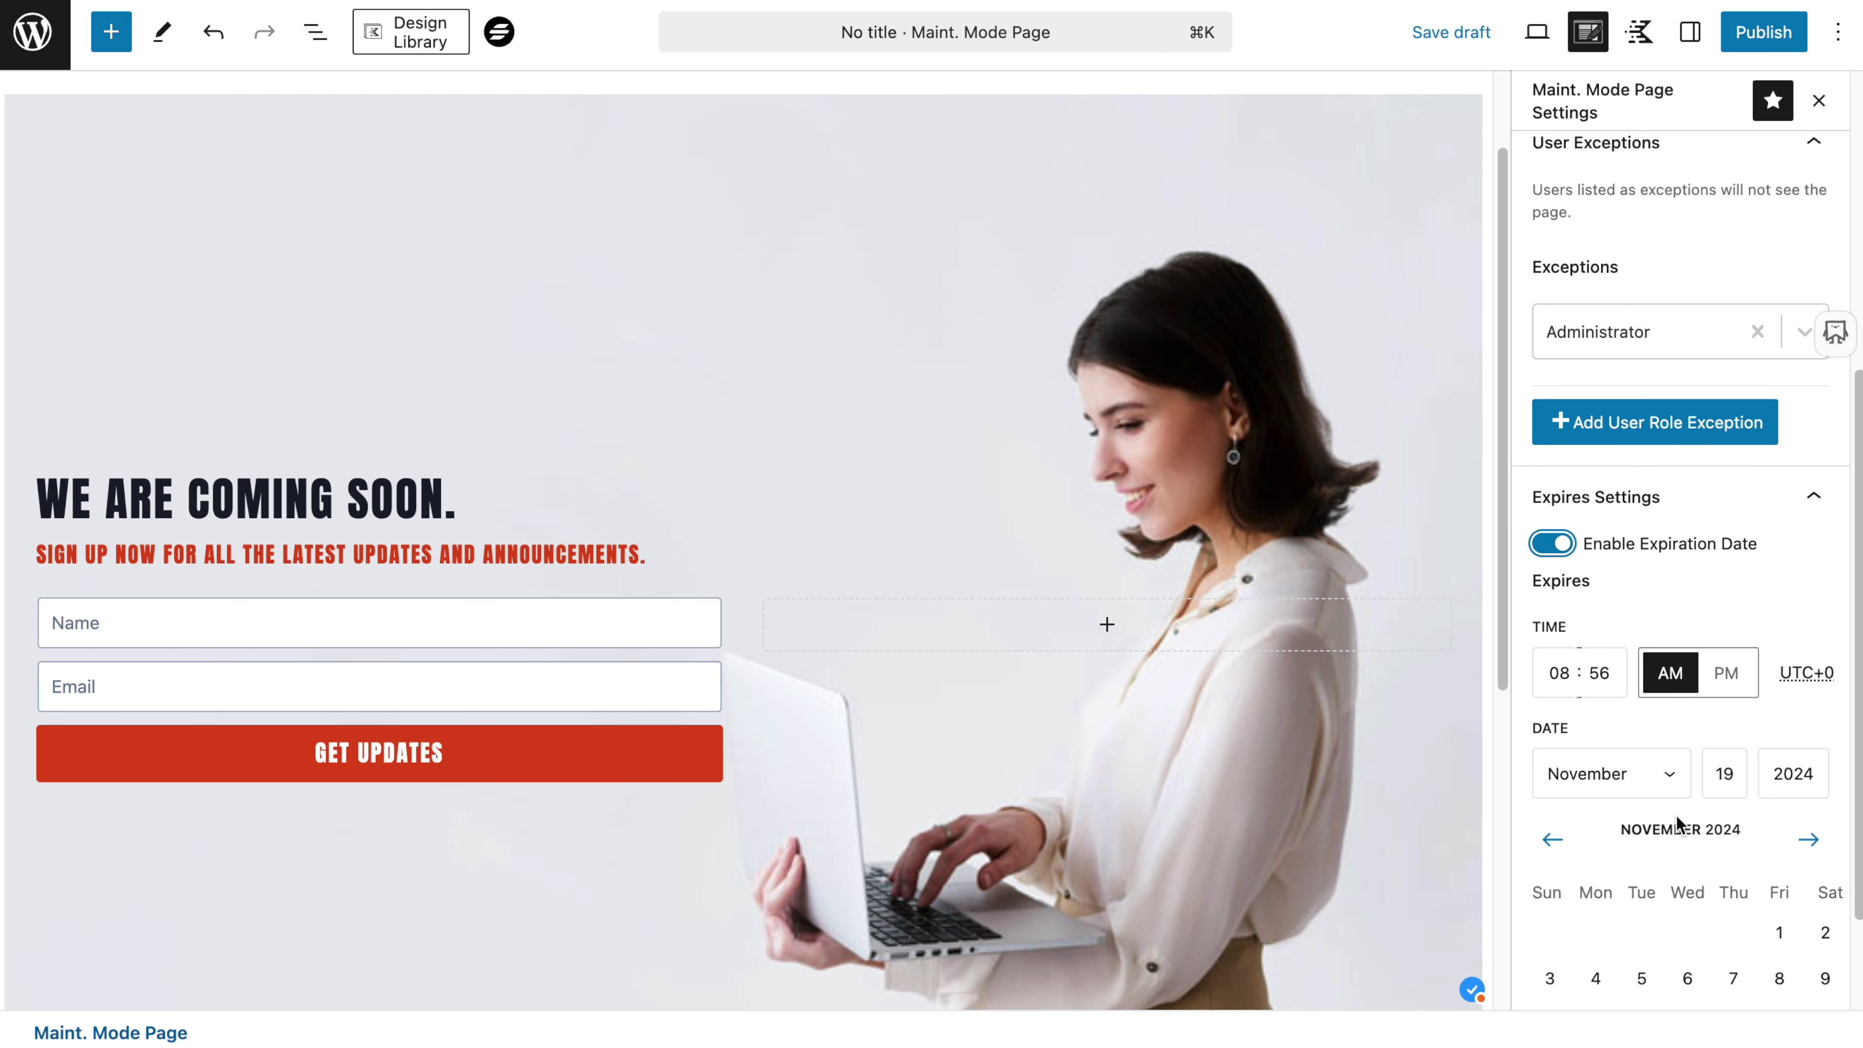
{"action": "scroll", "coordinate": [1632, 815], "scroll_direction": "down", "scroll_amount": 2}
{"action": "left_click", "coordinate": [1826, 972]}
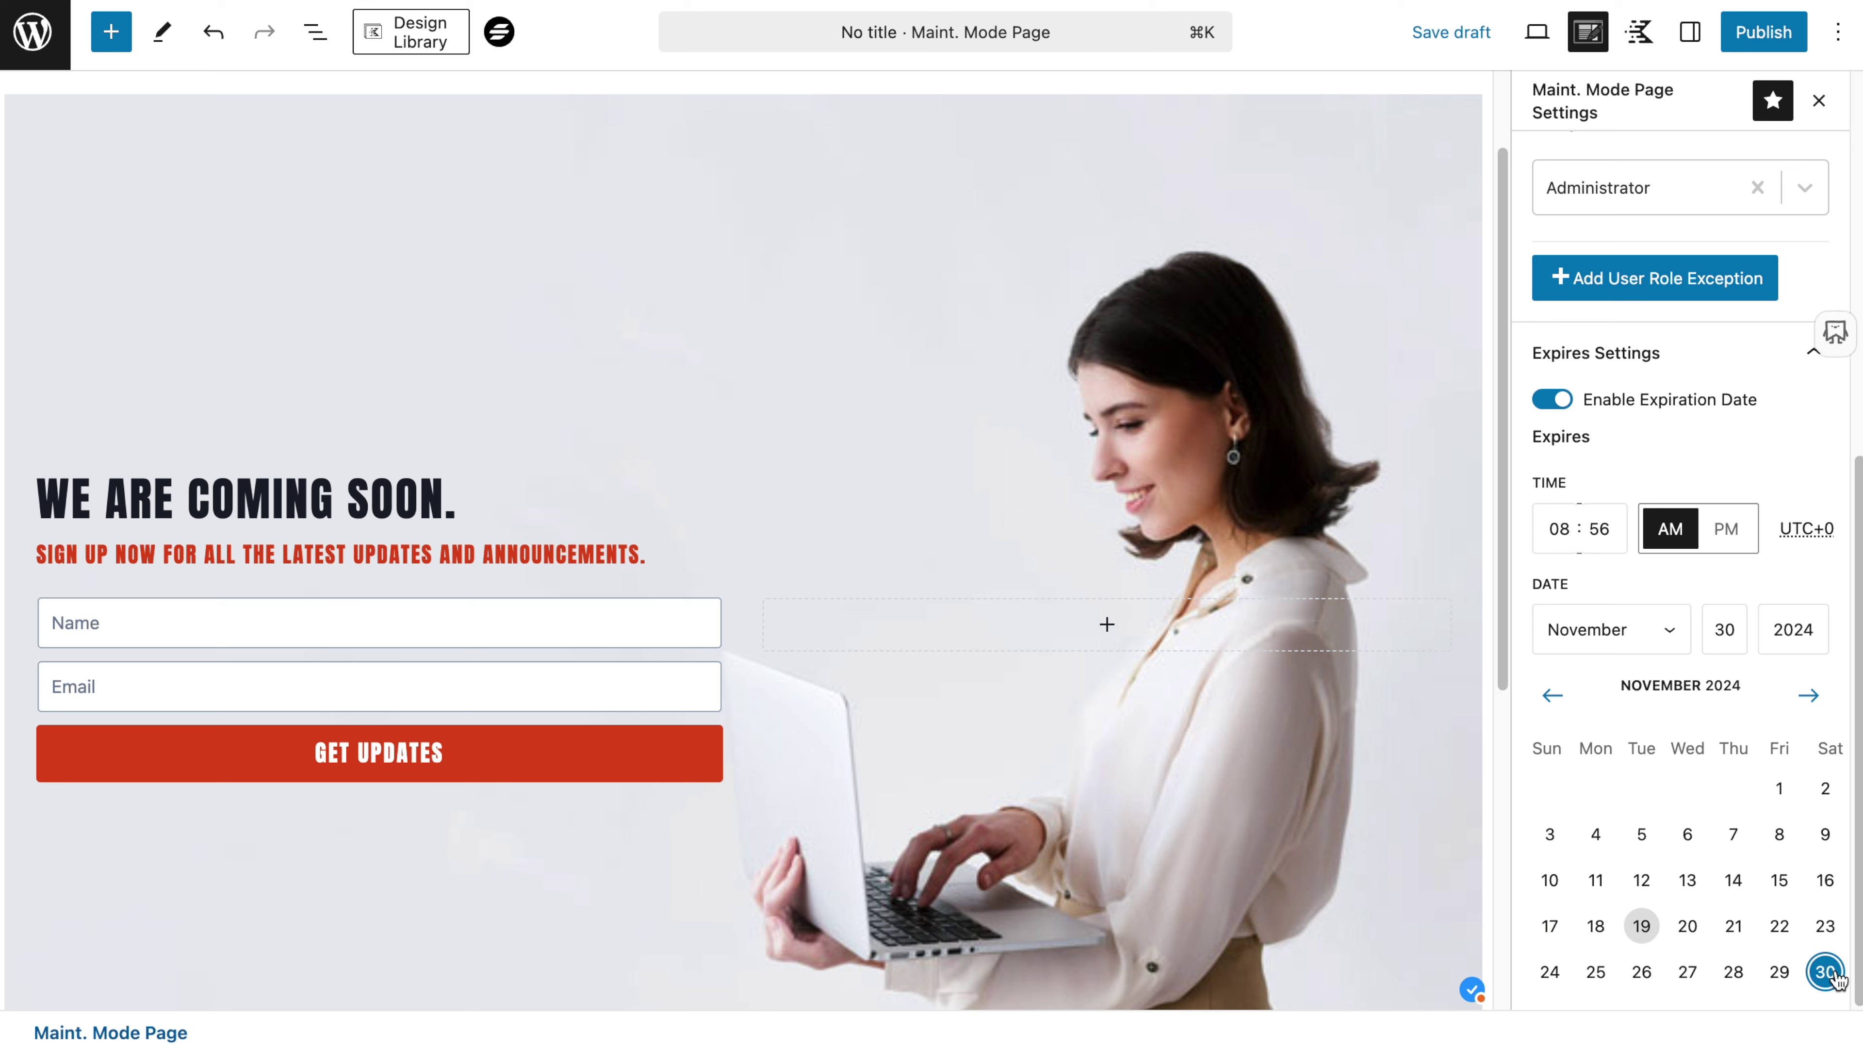
{"action": "left_click", "coordinate": [1573, 540]}
{"action": "type", "text": "9"}
{"action": "left_click", "coordinate": [1595, 527]}
{"action": "left_click", "coordinate": [1647, 460]}
{"action": "scroll", "coordinate": [1697, 970], "scroll_direction": "up", "scroll_amount": 10}
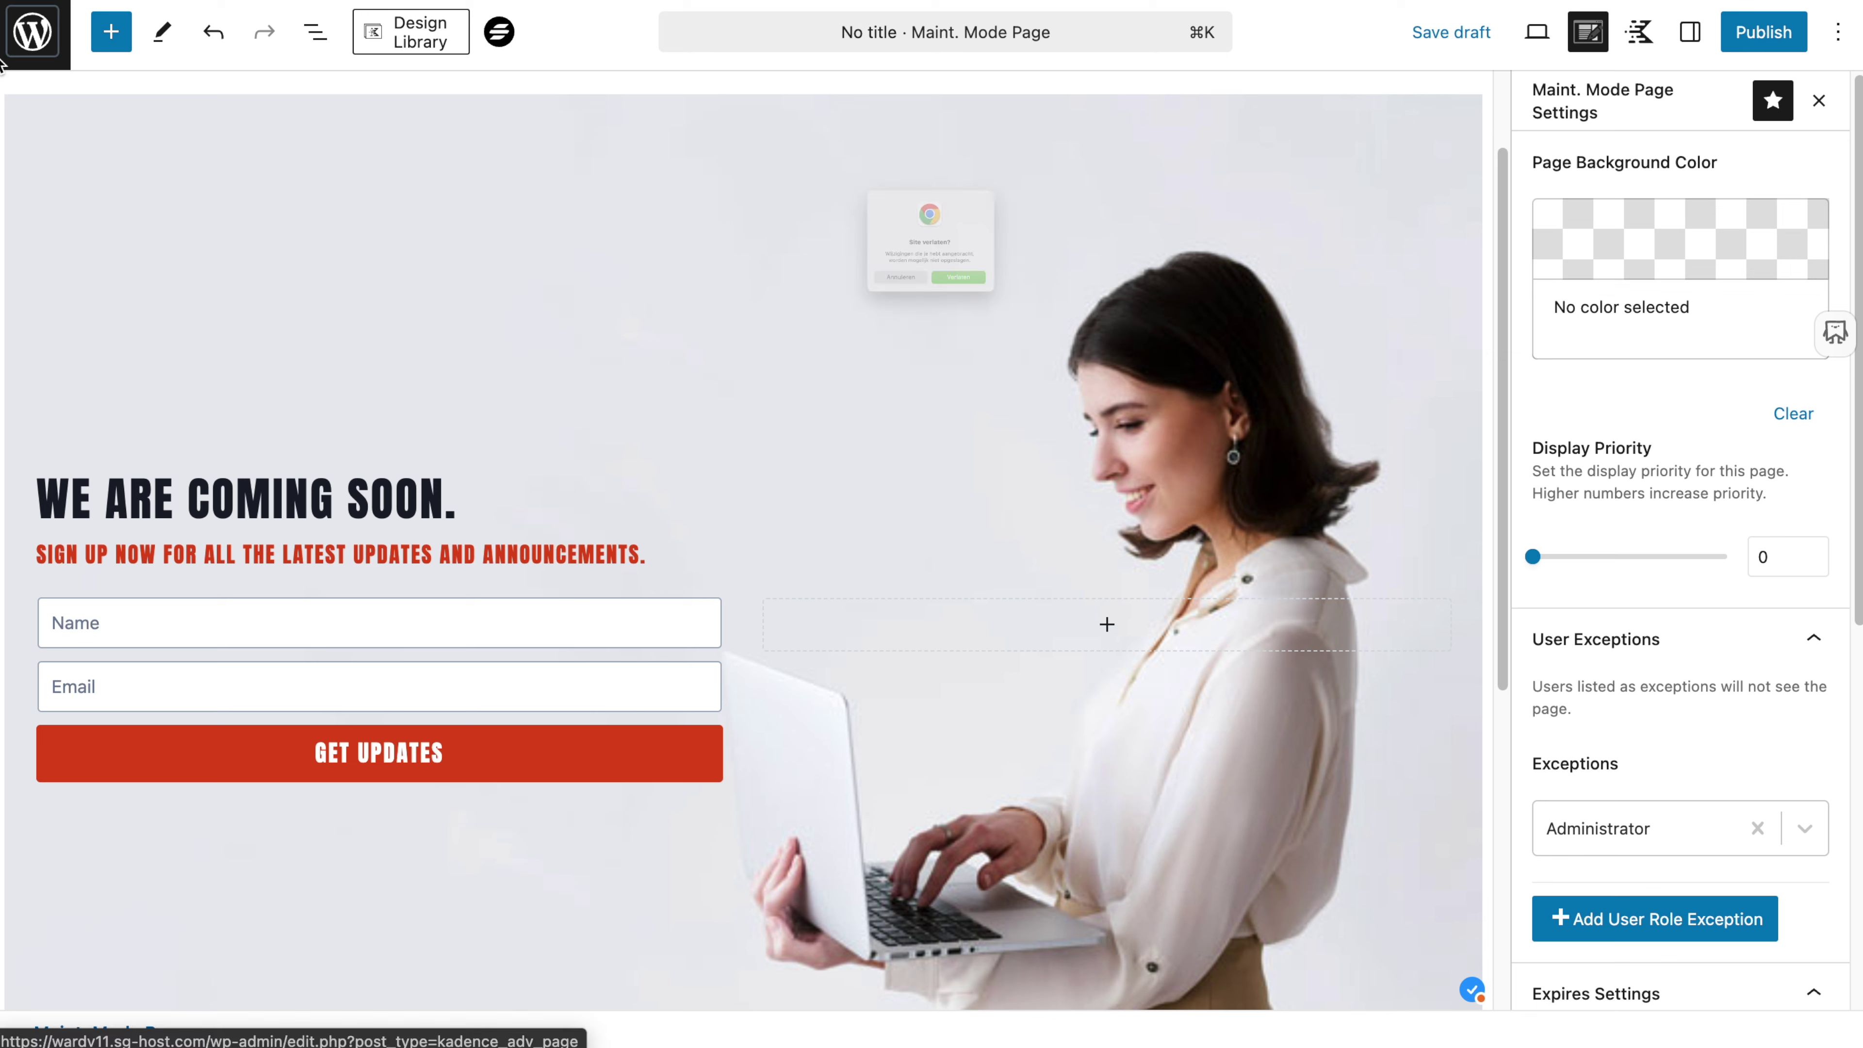
Leave the editor without saving and add a new Under Maintenance page using the "Sorry! We're down for maintenance right now" template.
{"action": "left_click", "coordinate": [33, 36]}
{"action": "left_click", "coordinate": [1045, 358]}
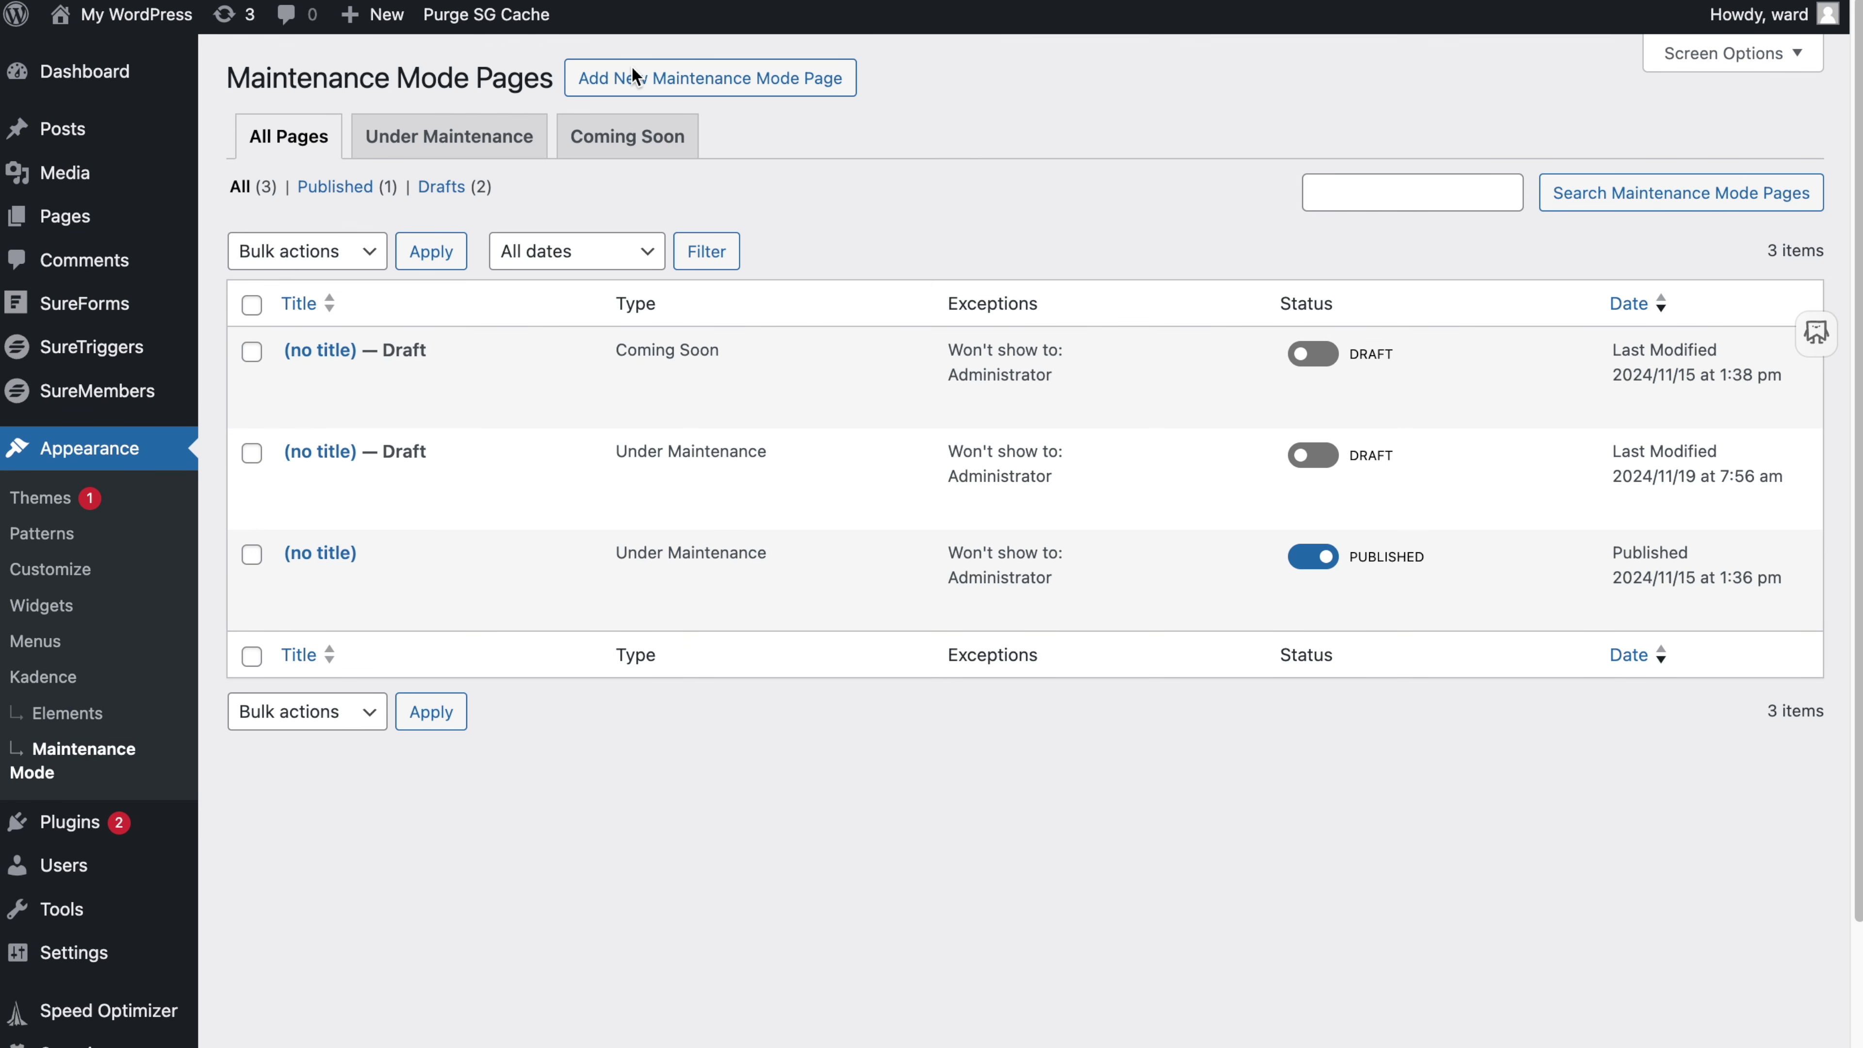
{"action": "left_click", "coordinate": [632, 70]}
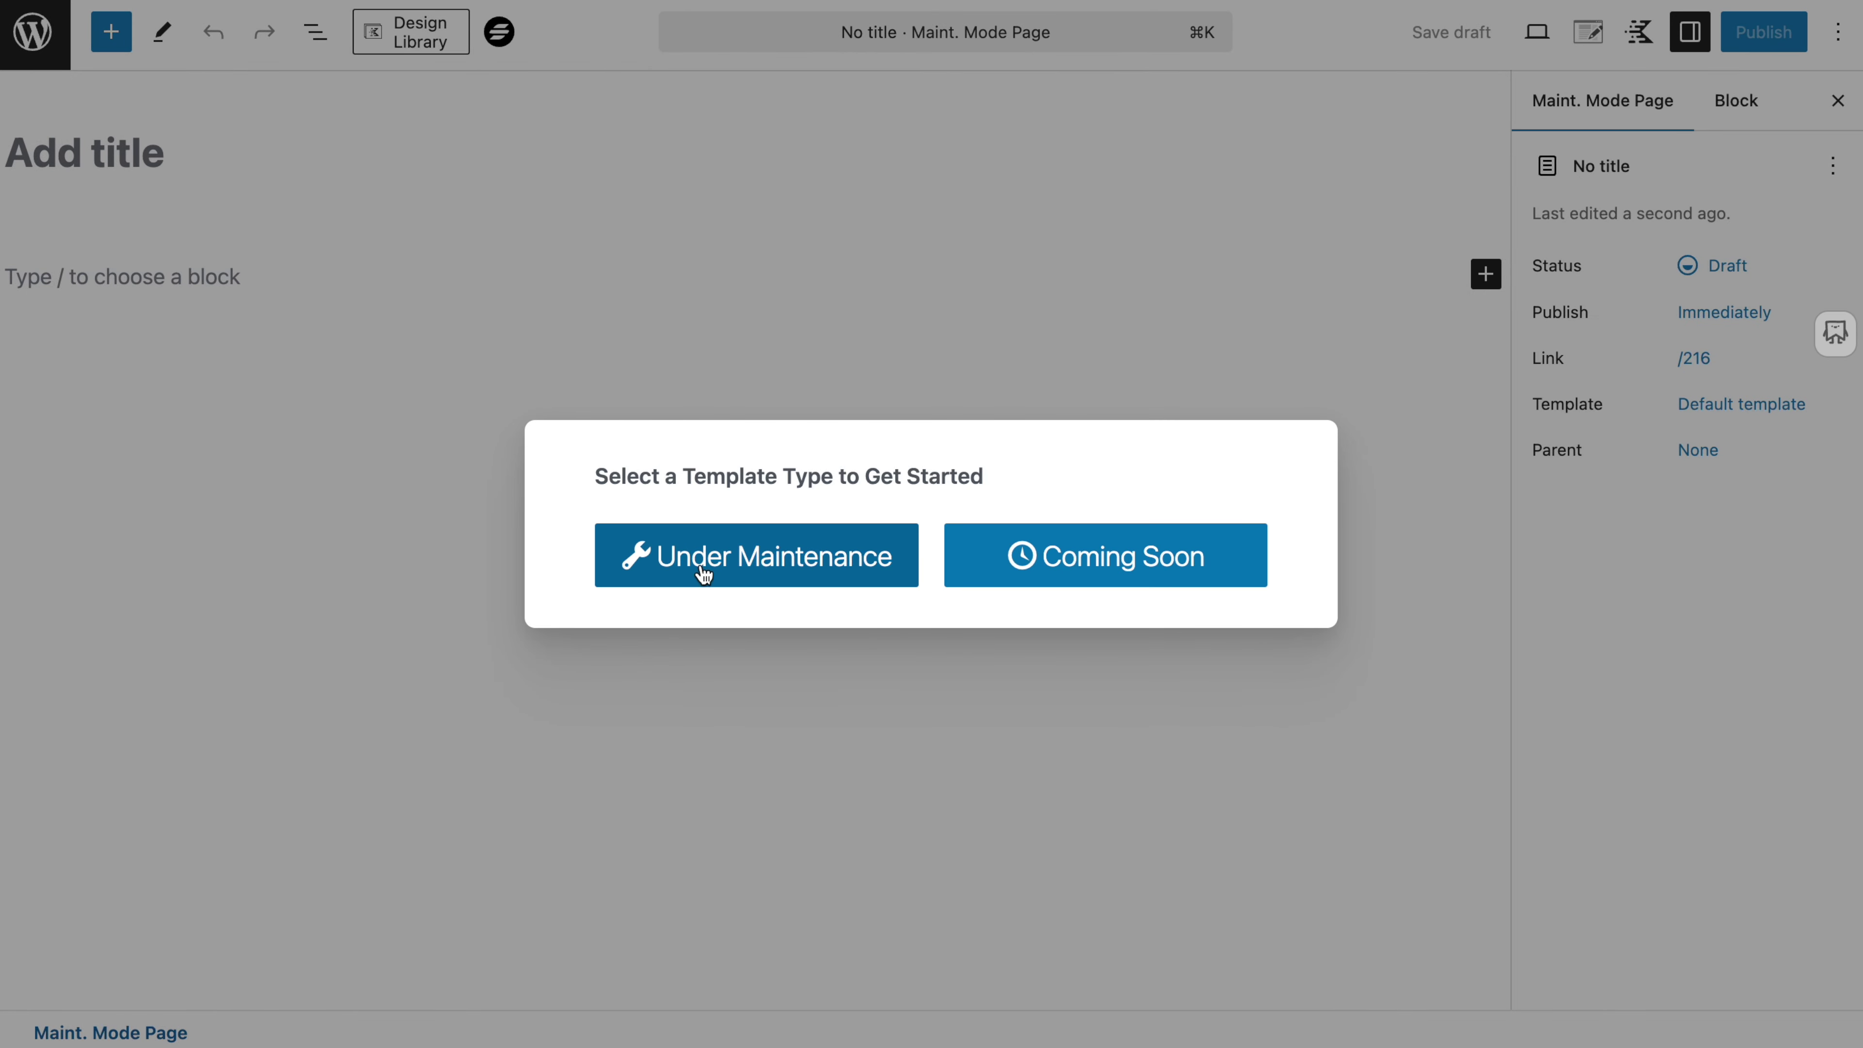
{"action": "left_click", "coordinate": [705, 576]}
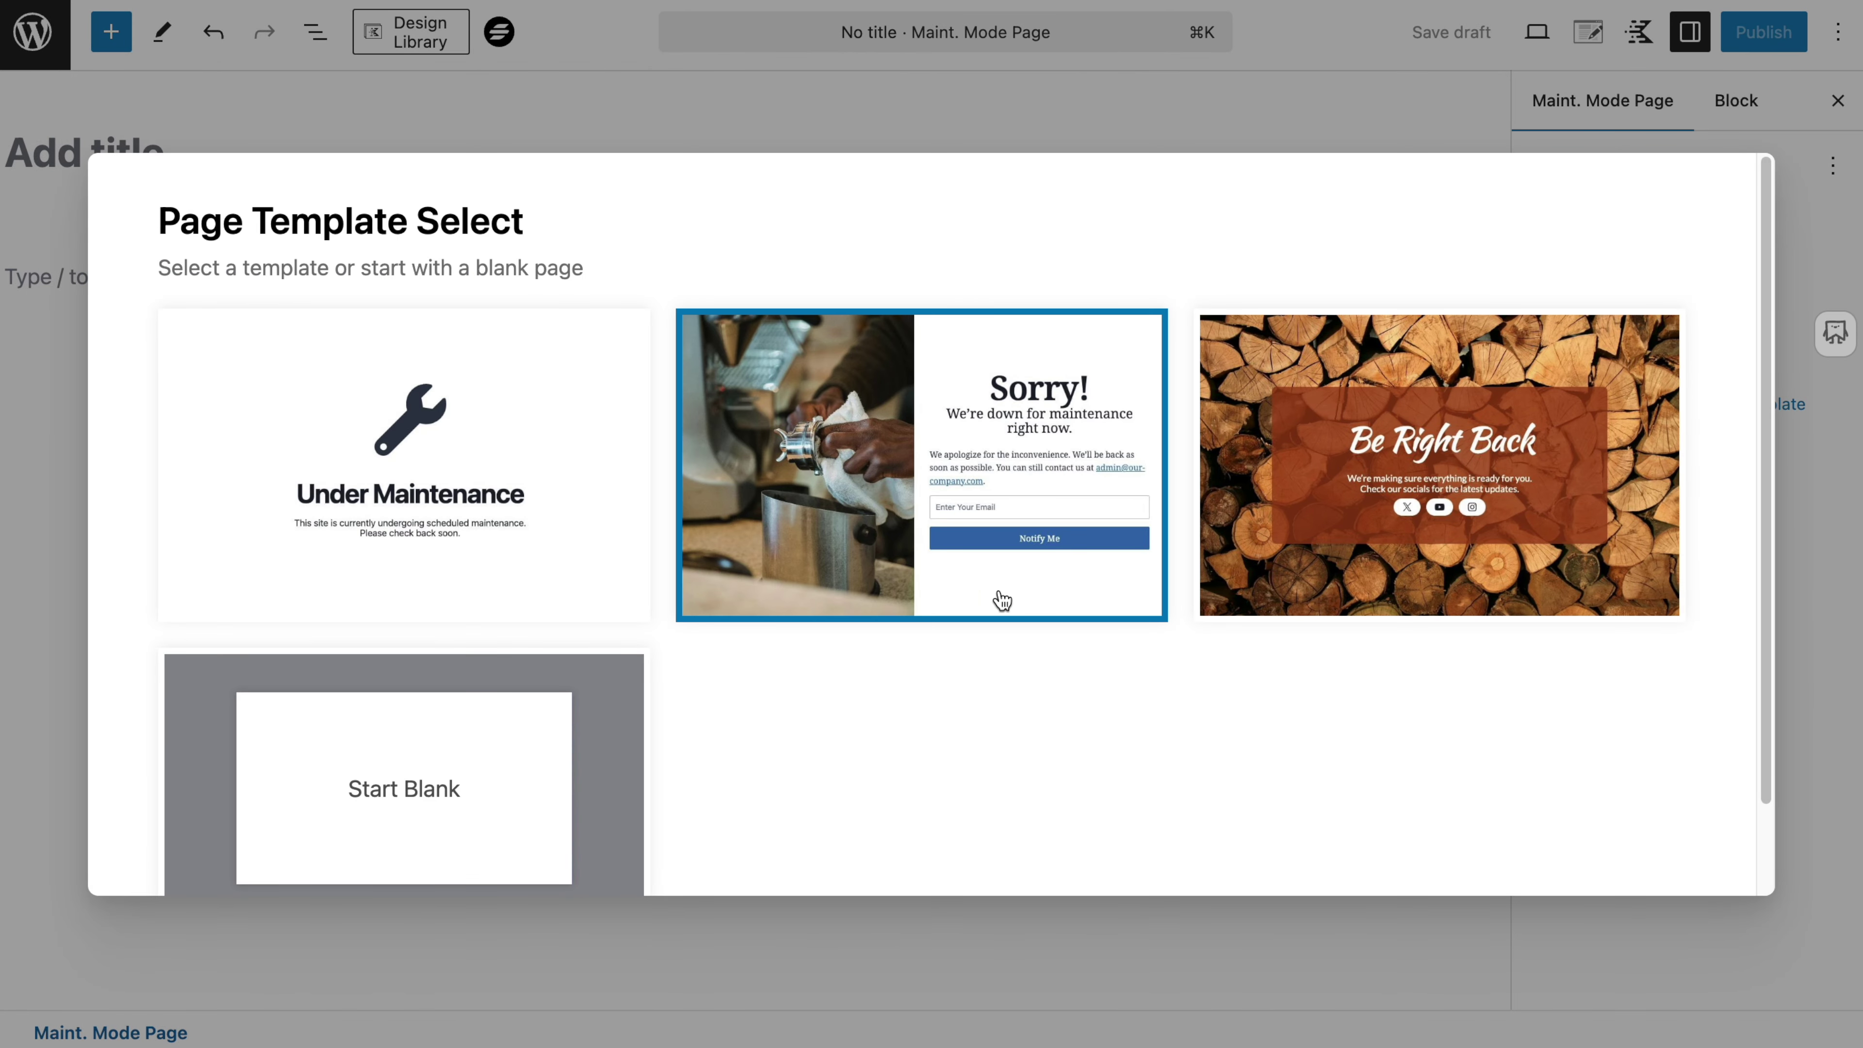
{"action": "left_click", "coordinate": [968, 511]}
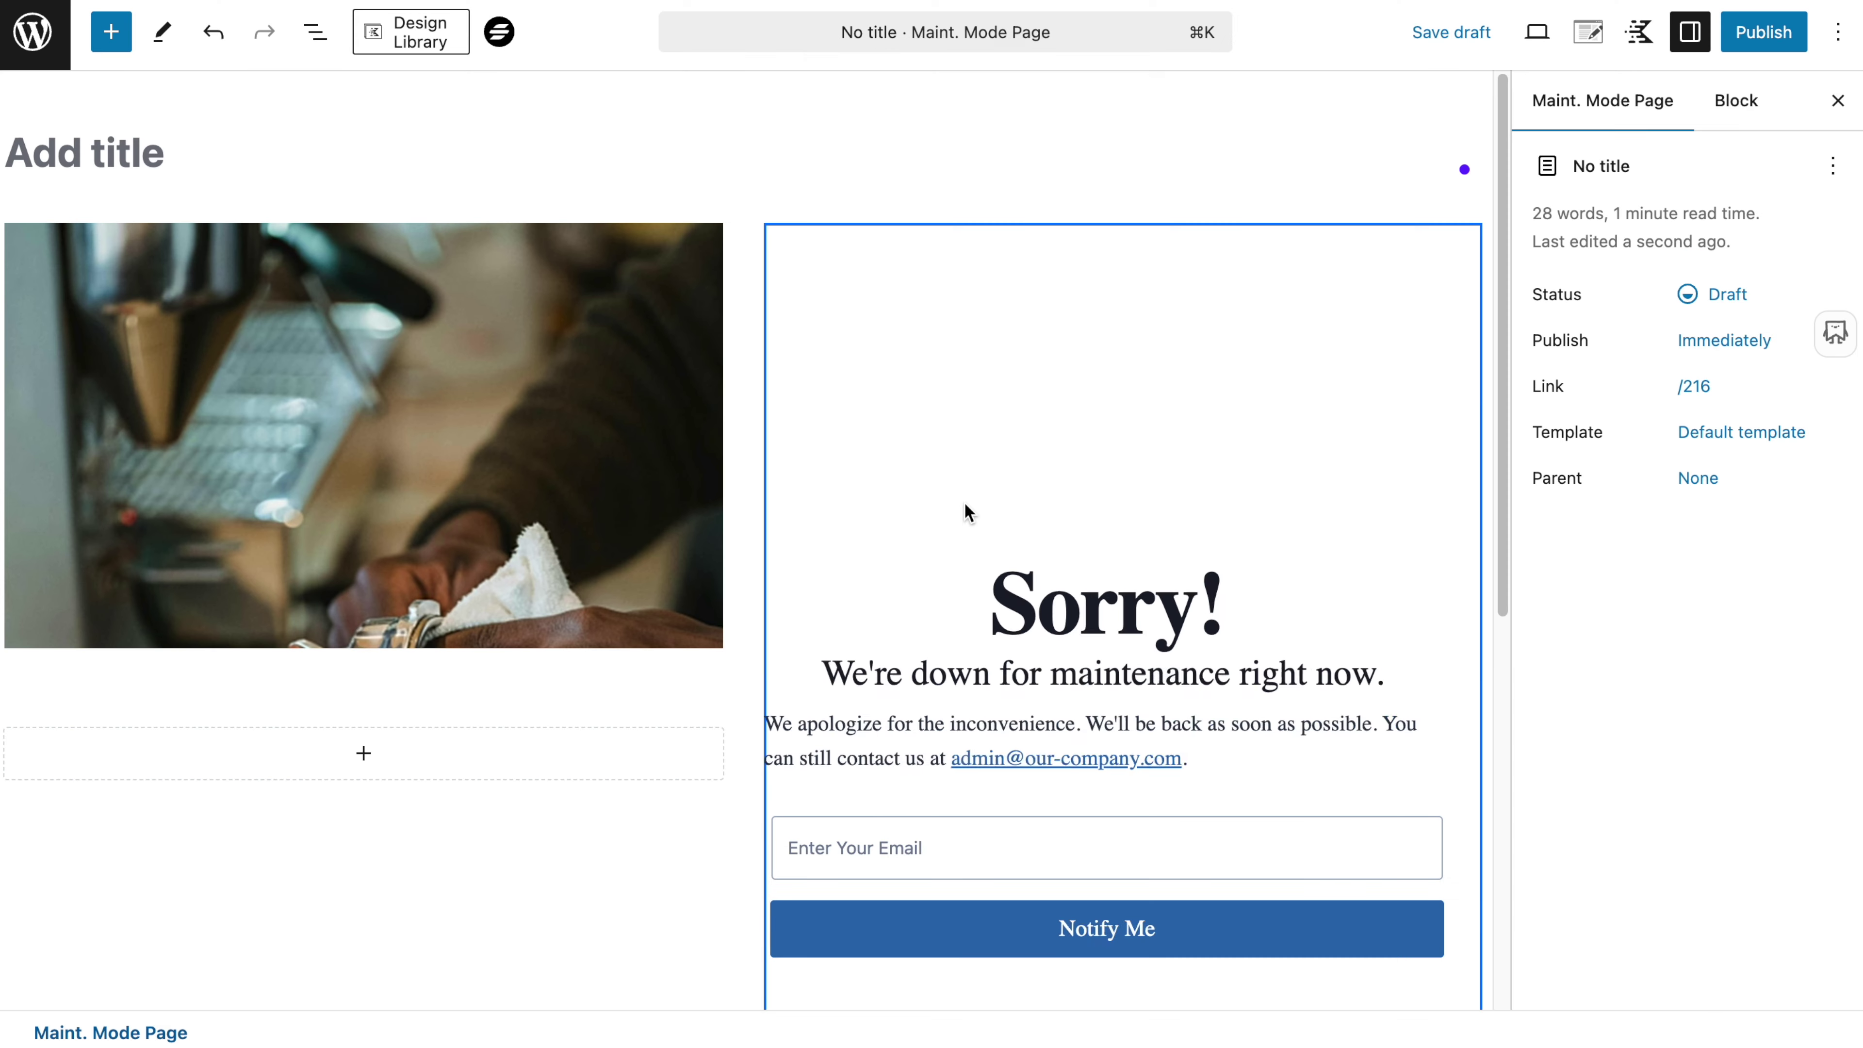
Review the User Exceptions and Expires Settings in the Under Maintenance page's settings, and return to the Maintenance Mode Pages list.
{"action": "left_click", "coordinate": [1588, 33]}
{"action": "left_click", "coordinate": [1657, 638]}
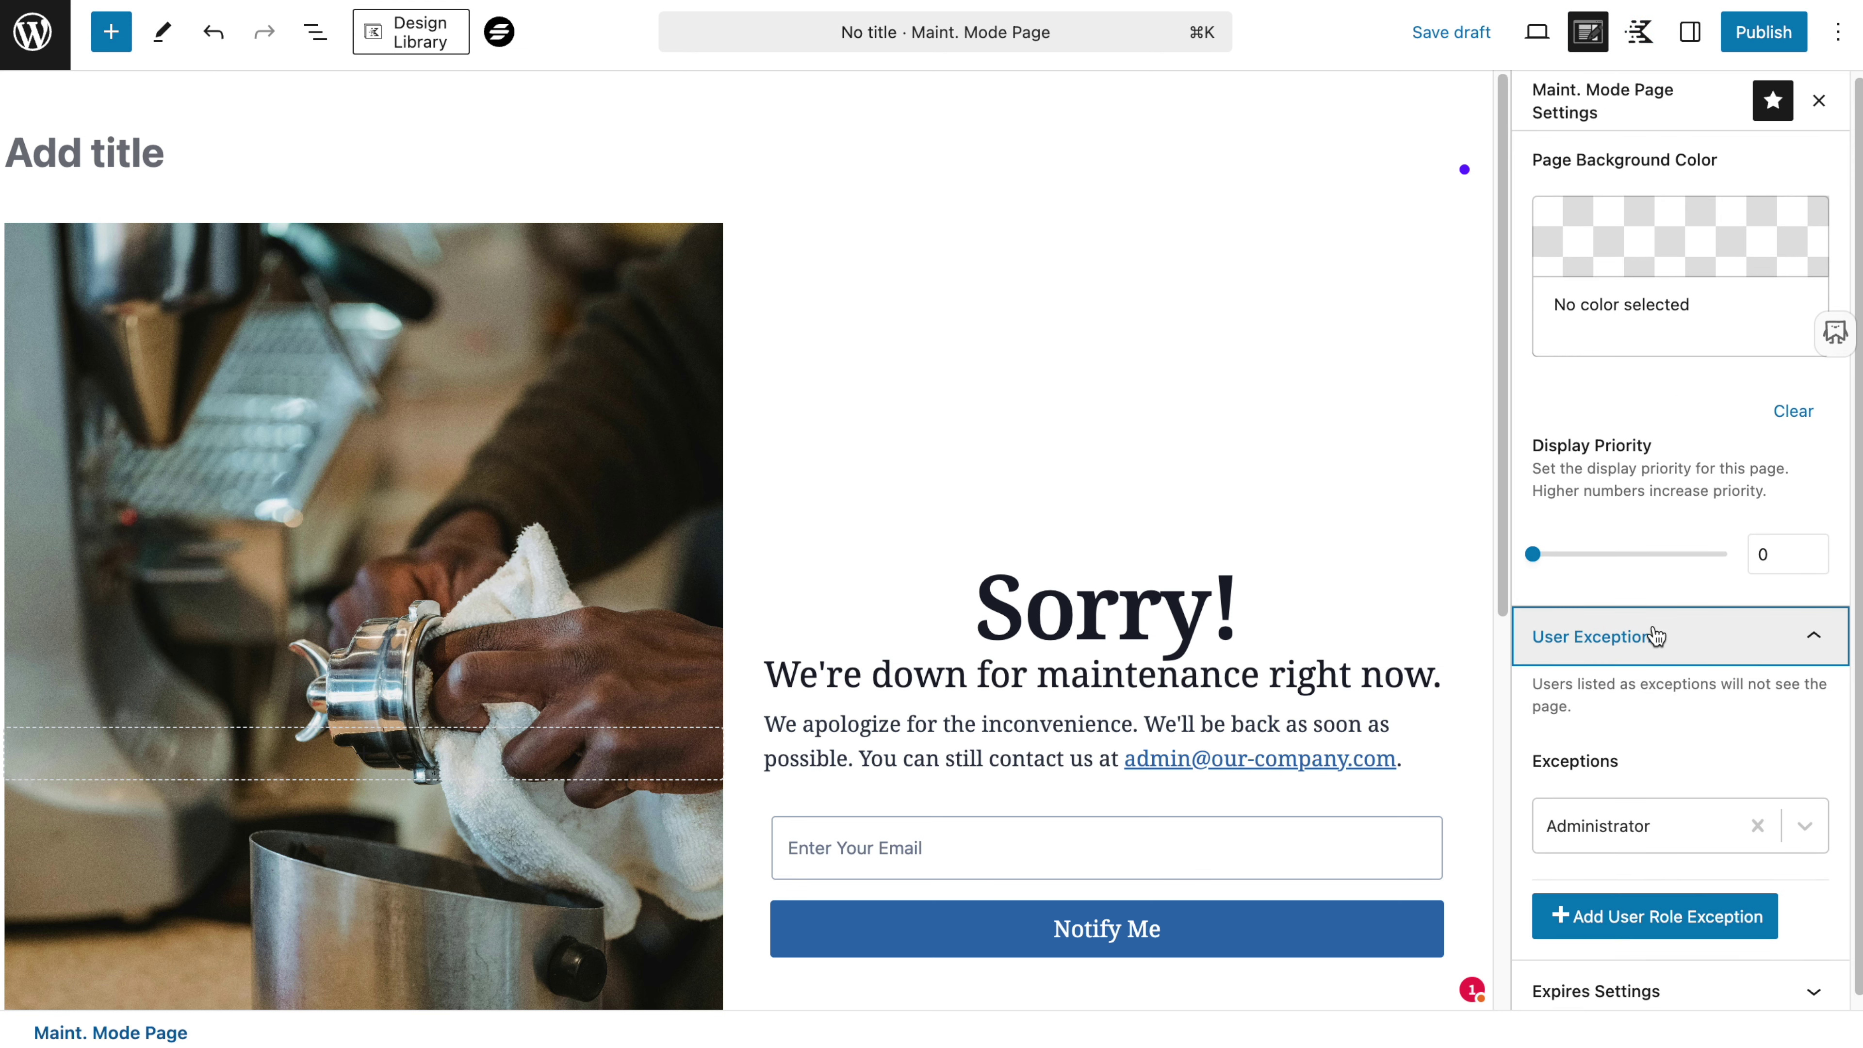
{"action": "left_click", "coordinate": [1657, 987]}
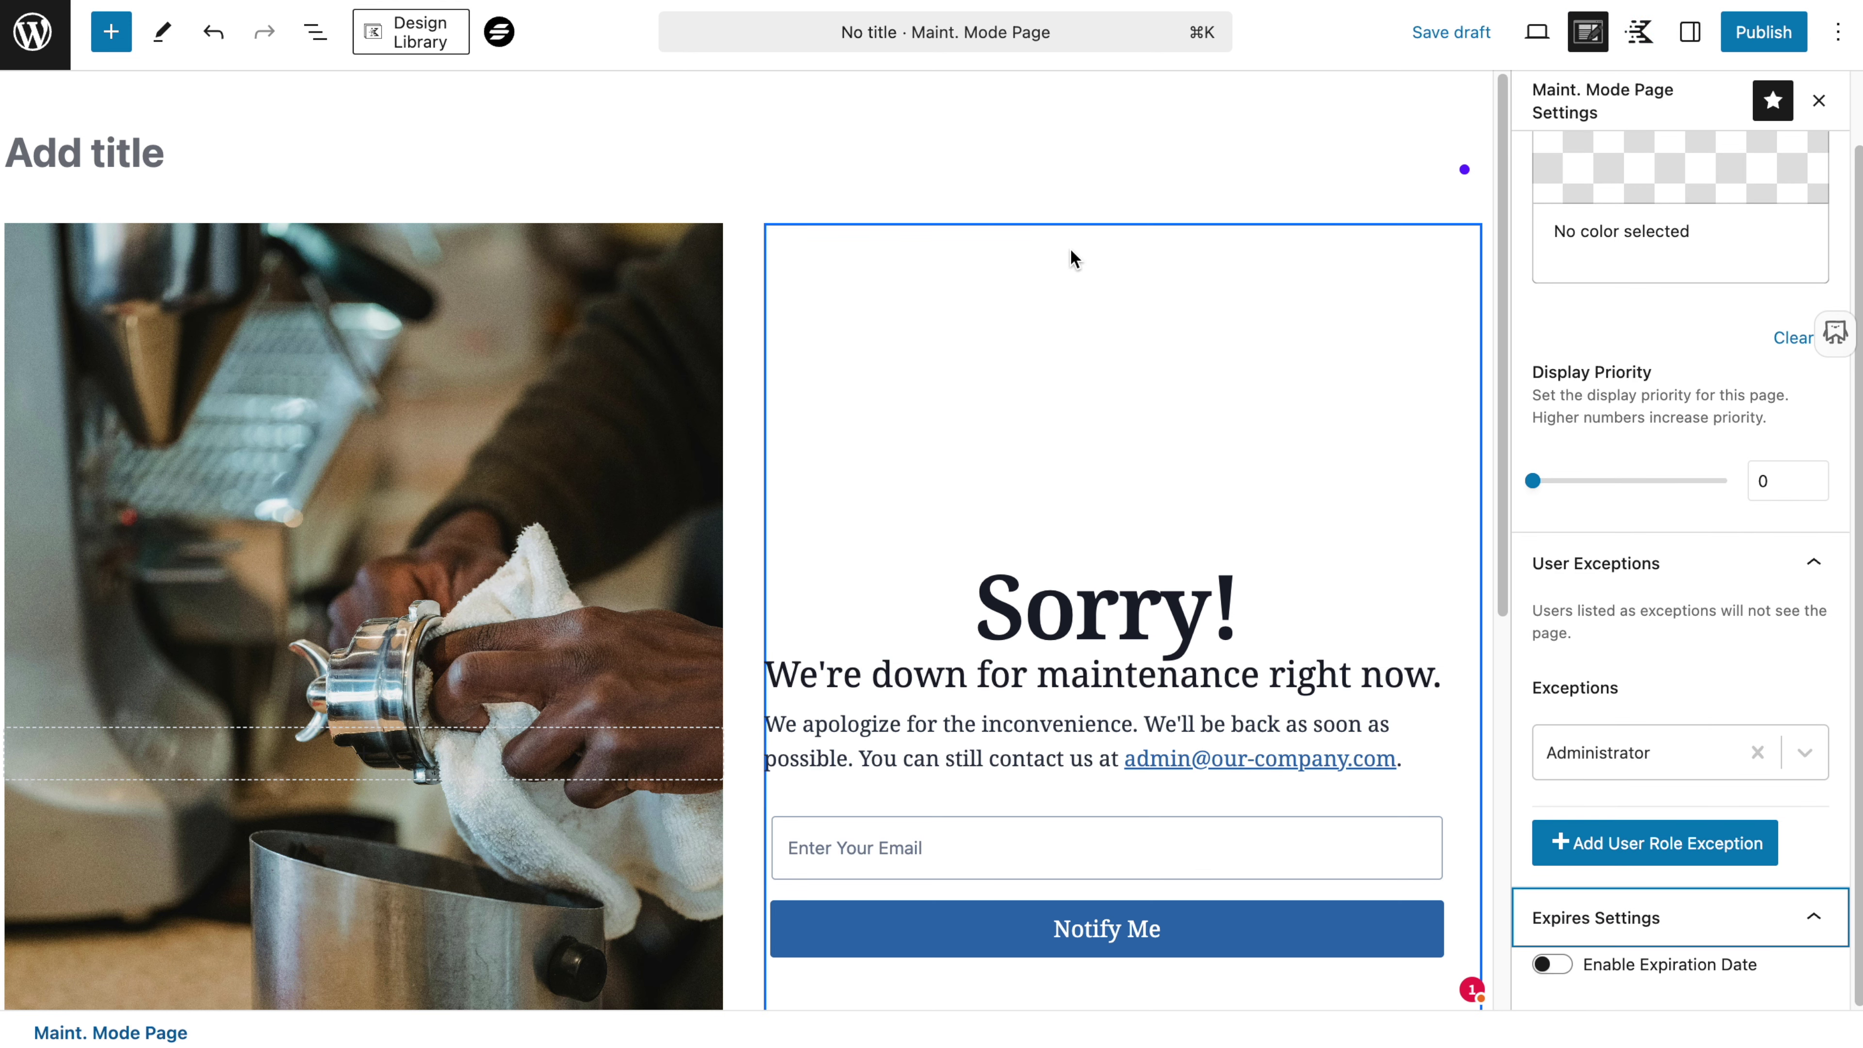
{"action": "left_click", "coordinate": [14, 45]}
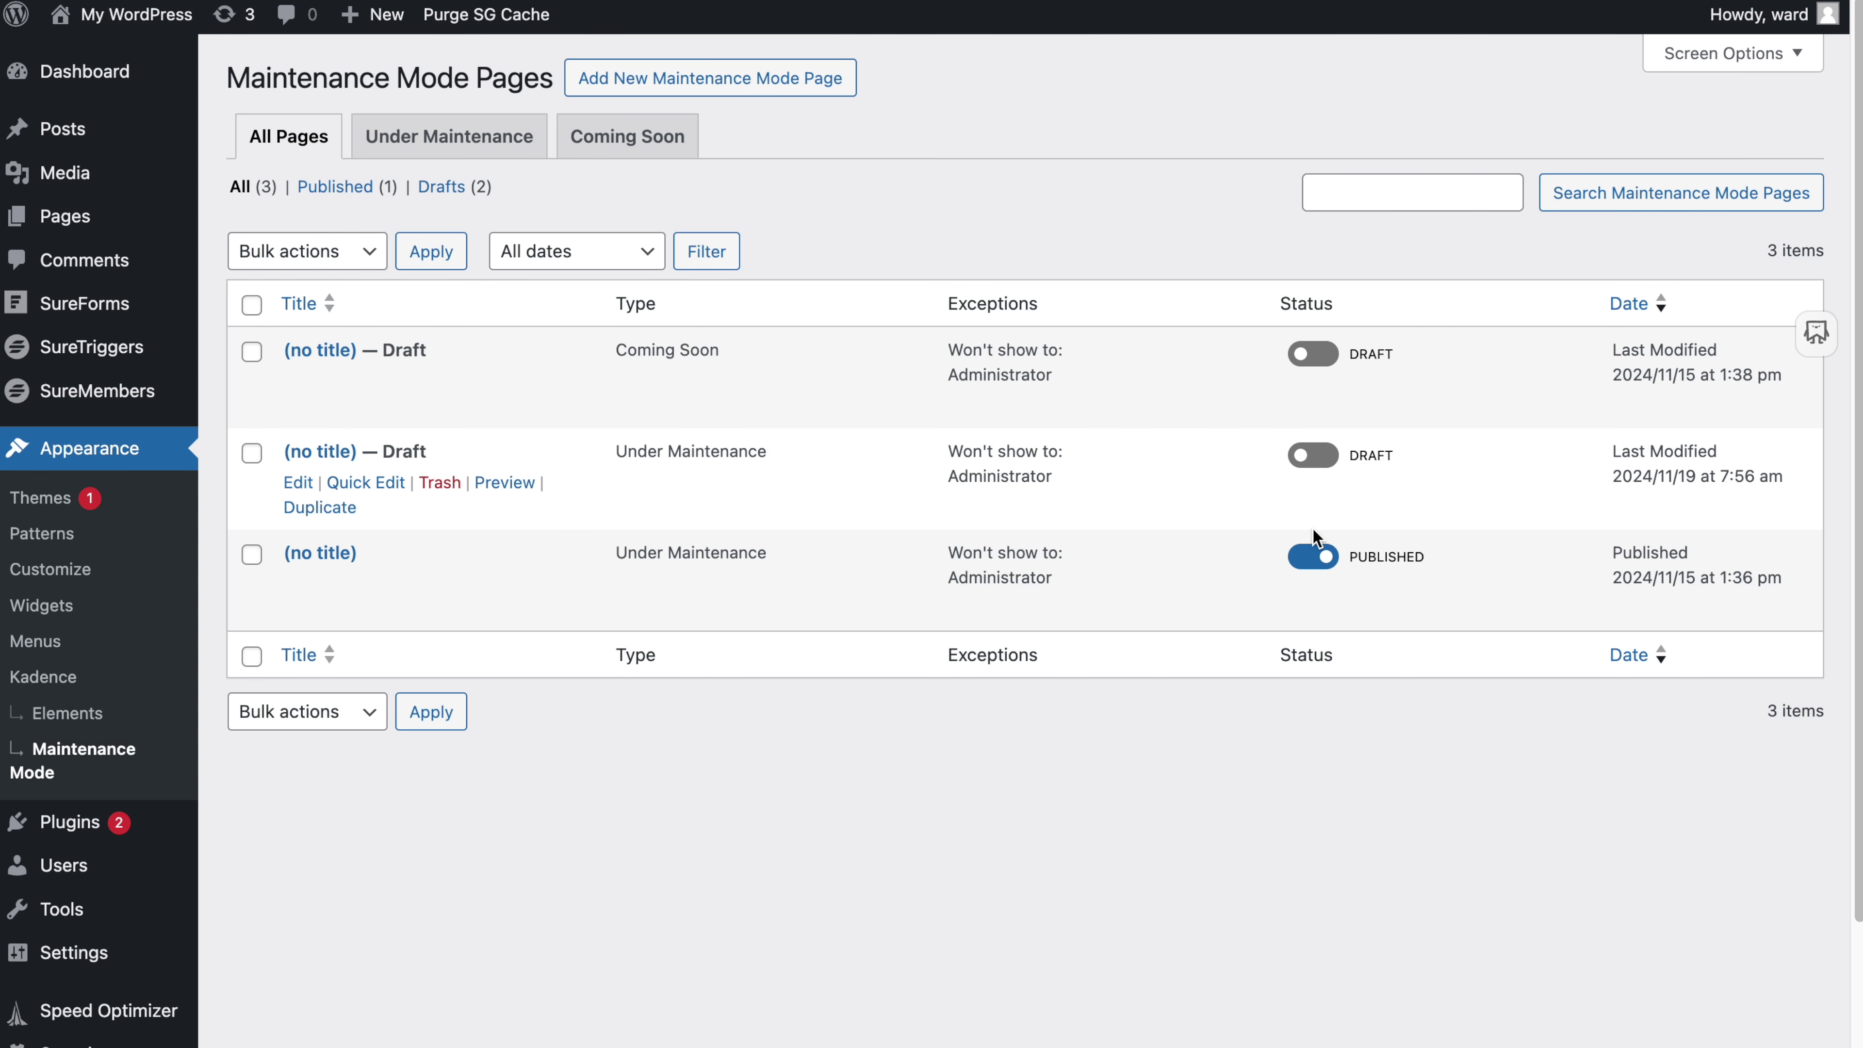
Toggle the published Under Maintenance page's status between published and draft, leaving it set to draft.
{"action": "left_click", "coordinate": [1313, 557]}
{"action": "left_click", "coordinate": [1317, 555]}
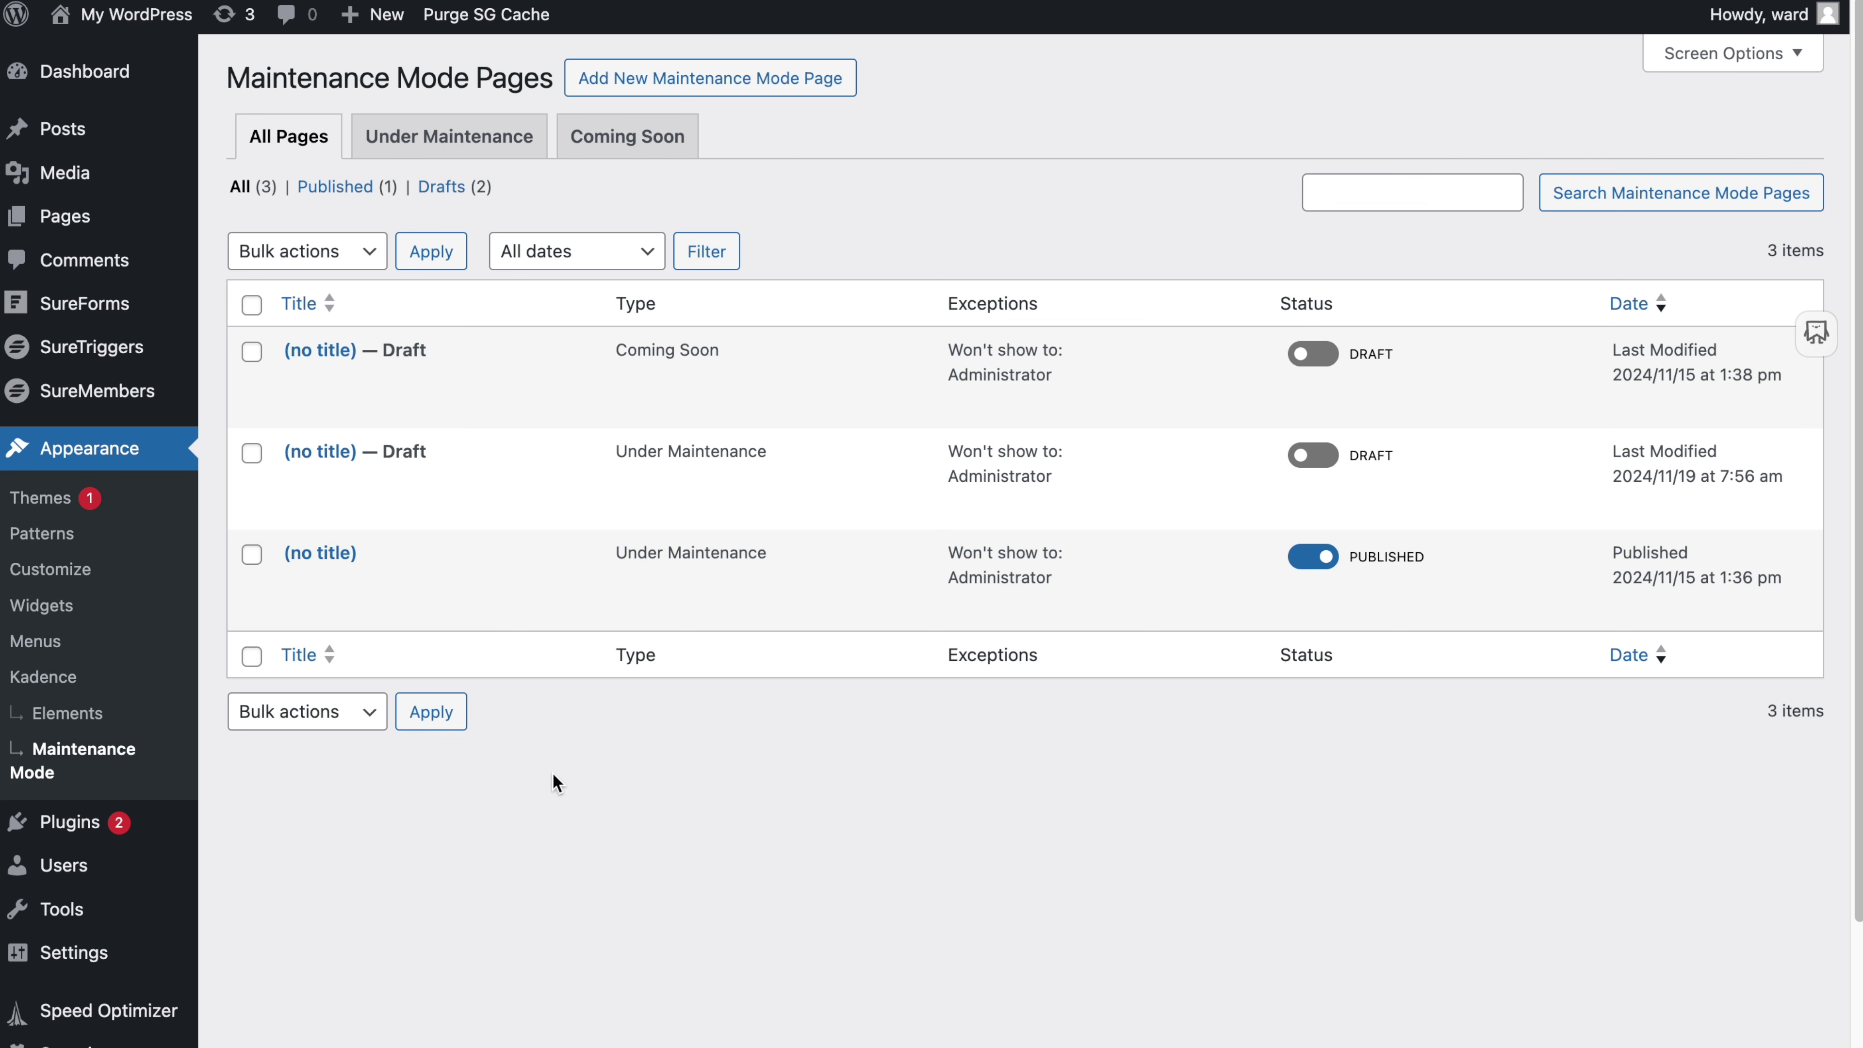
{"action": "left_click", "coordinate": [1328, 564]}
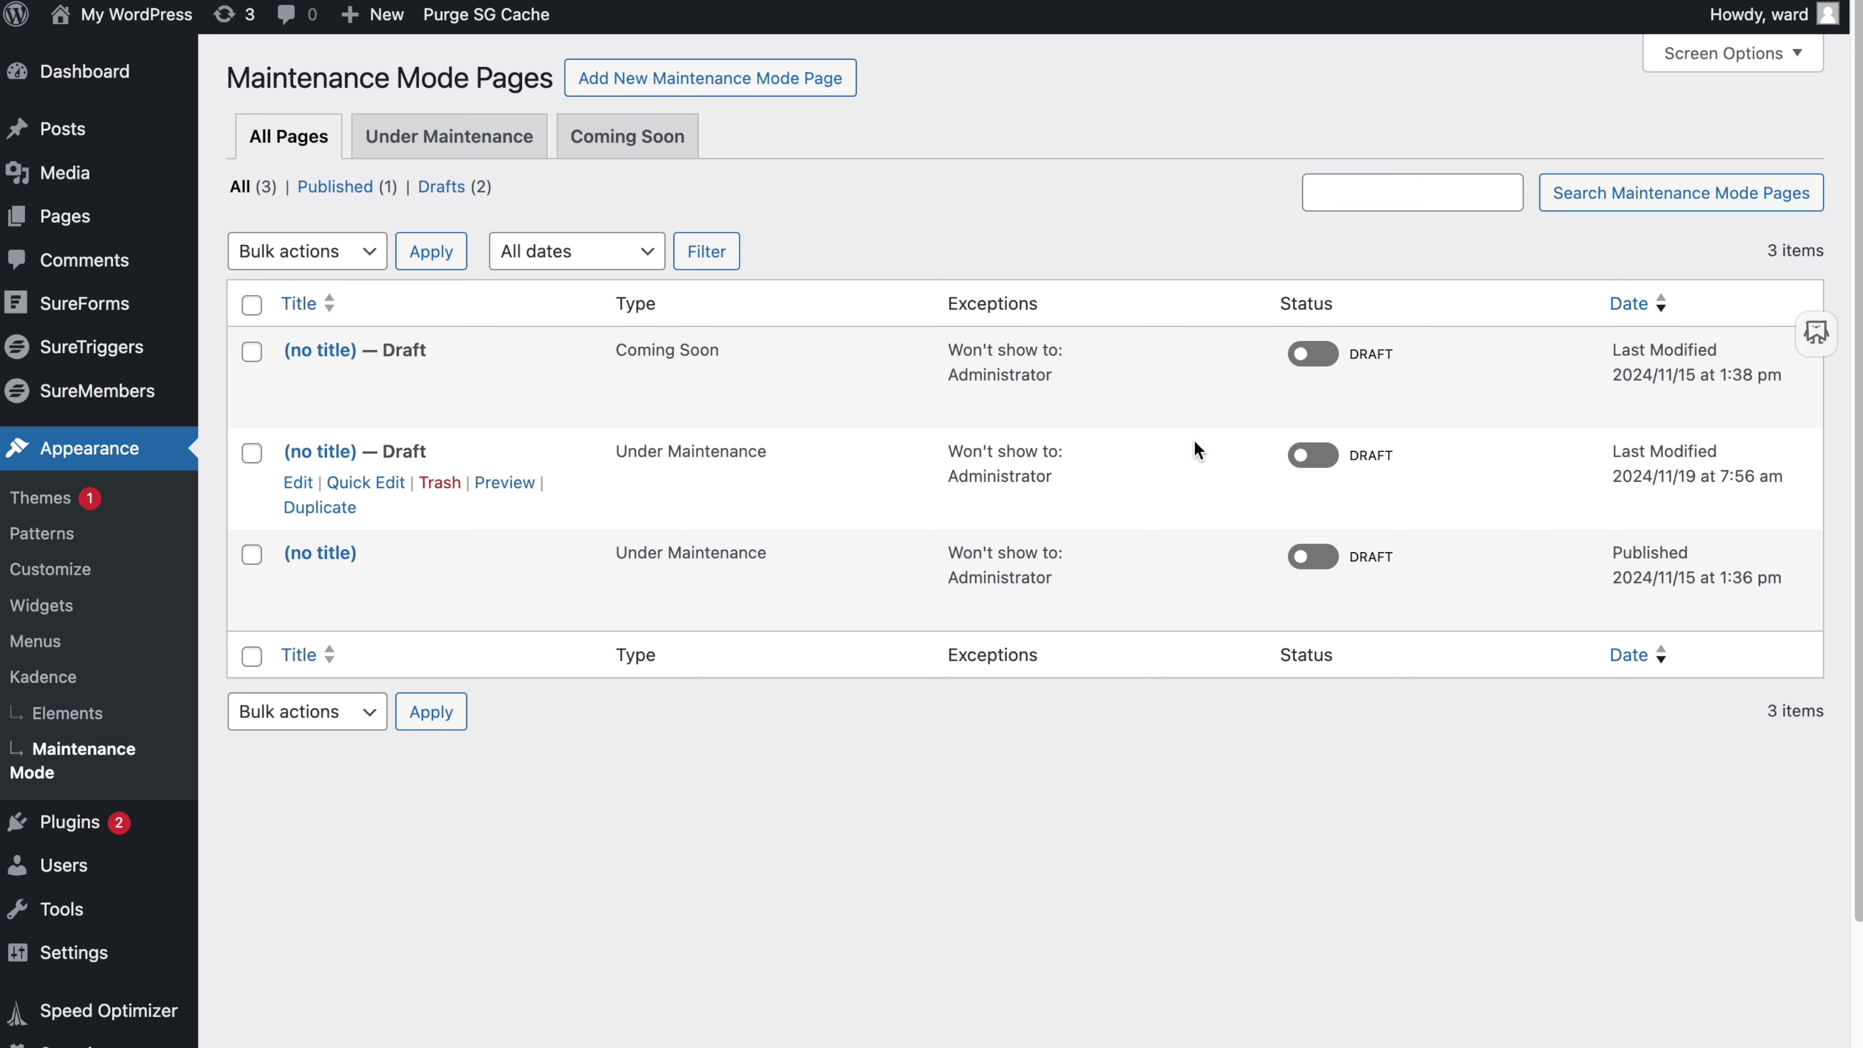
{"action": "left_click", "coordinate": [1310, 558]}
{"action": "left_click", "coordinate": [1309, 558]}
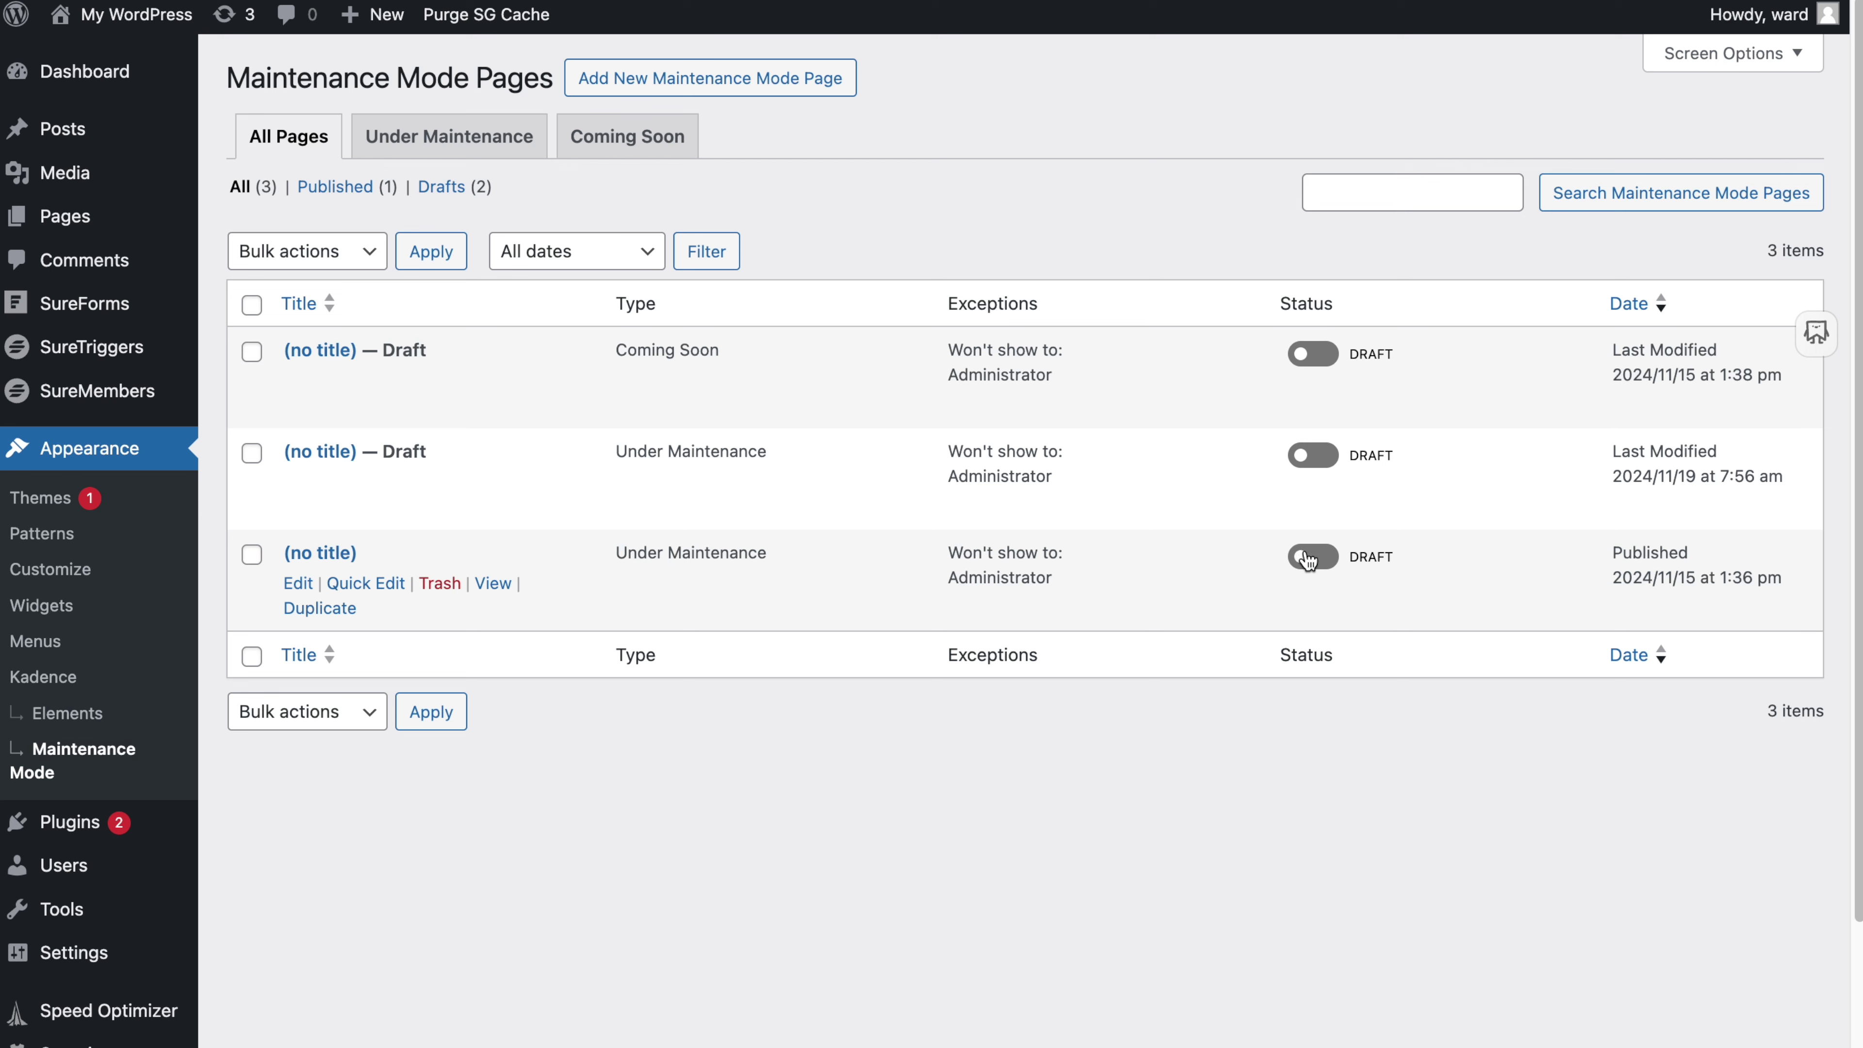